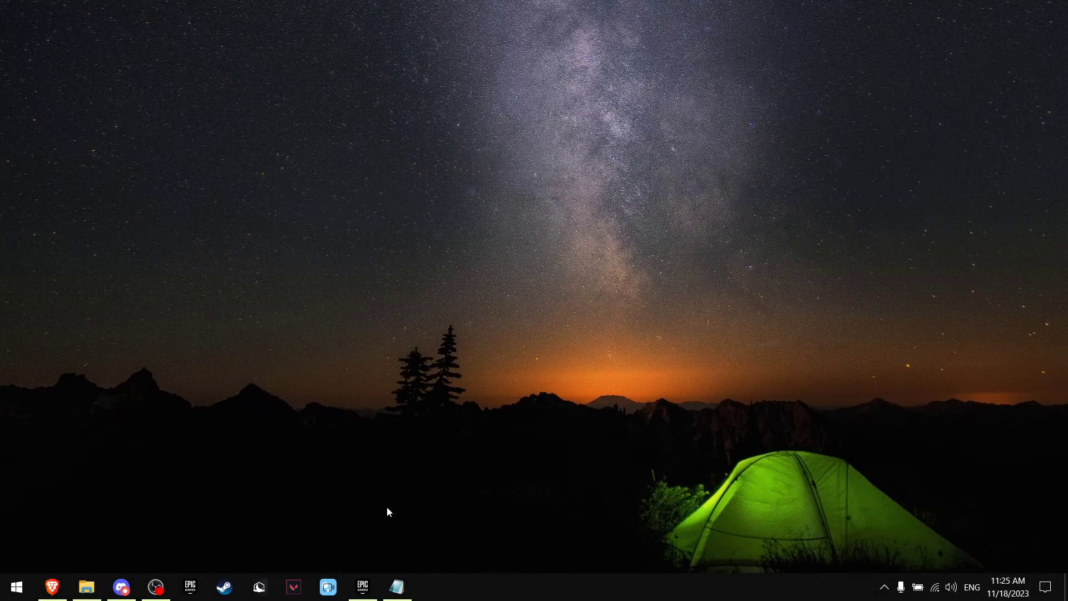
Open the Epic Games Launcher's settings from the Unreal Engine page.
{"action": "left_click", "coordinate": [362, 587]}
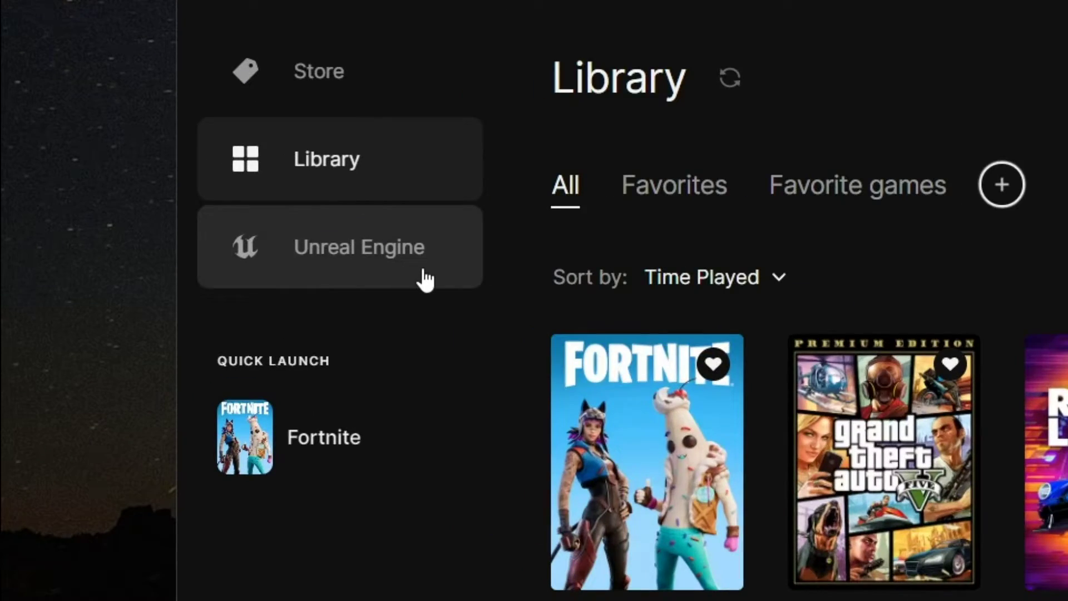
{"action": "left_click", "coordinate": [210, 259]}
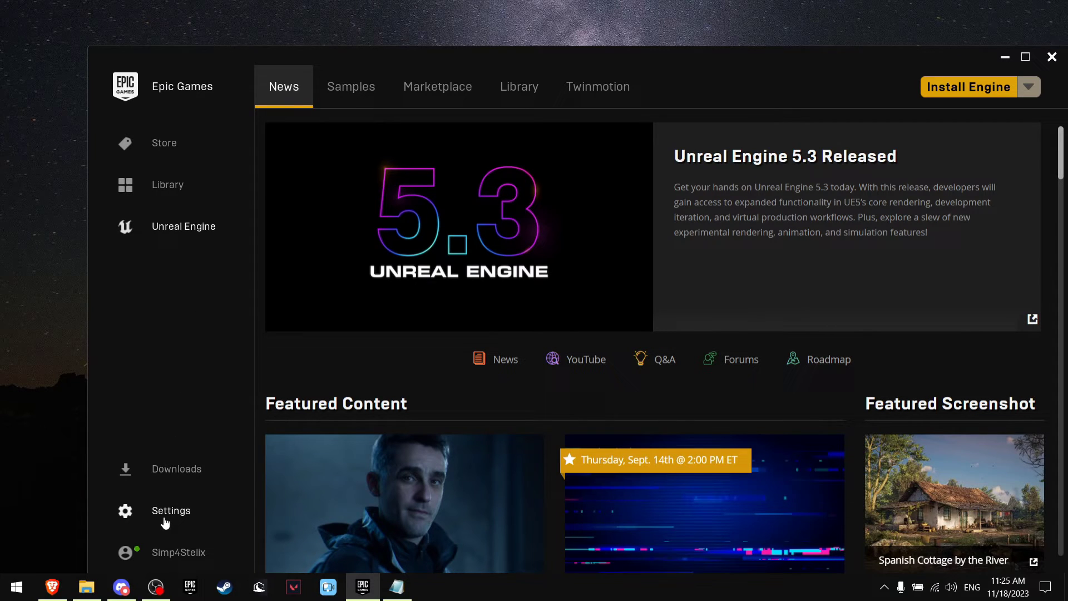
{"action": "left_click", "coordinate": [165, 521]}
{"action": "scroll", "coordinate": [522, 384], "scroll_direction": "down", "scroll_amount": 10}
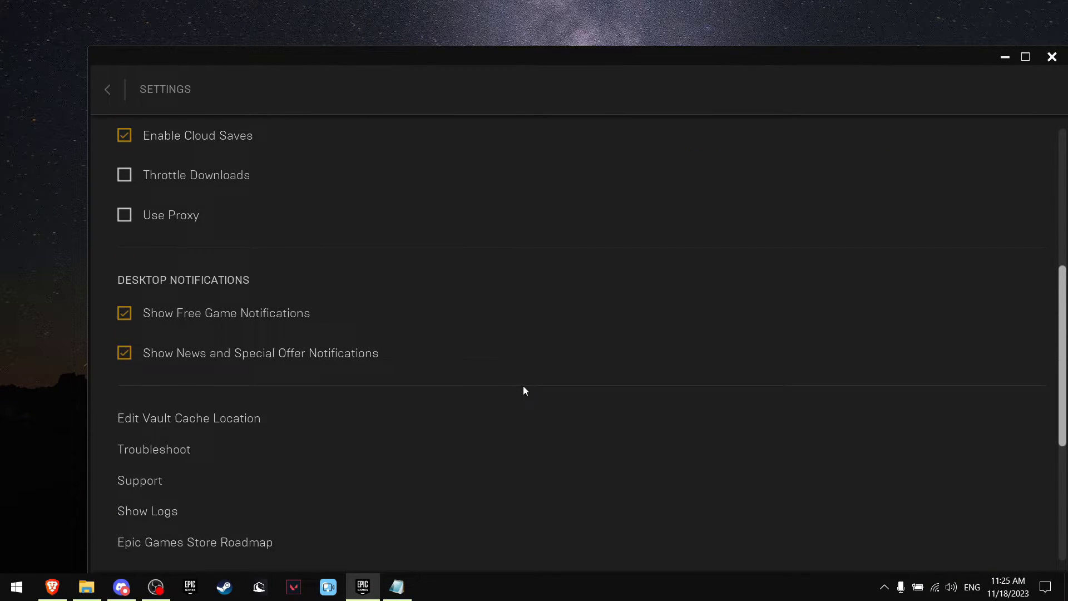
{"action": "scroll", "coordinate": [501, 417], "scroll_direction": "down", "scroll_amount": 1}
Enable Fortnite's additional command line arguments with -limitclientticks and return to the previous page.
{"action": "left_click", "coordinate": [272, 396]}
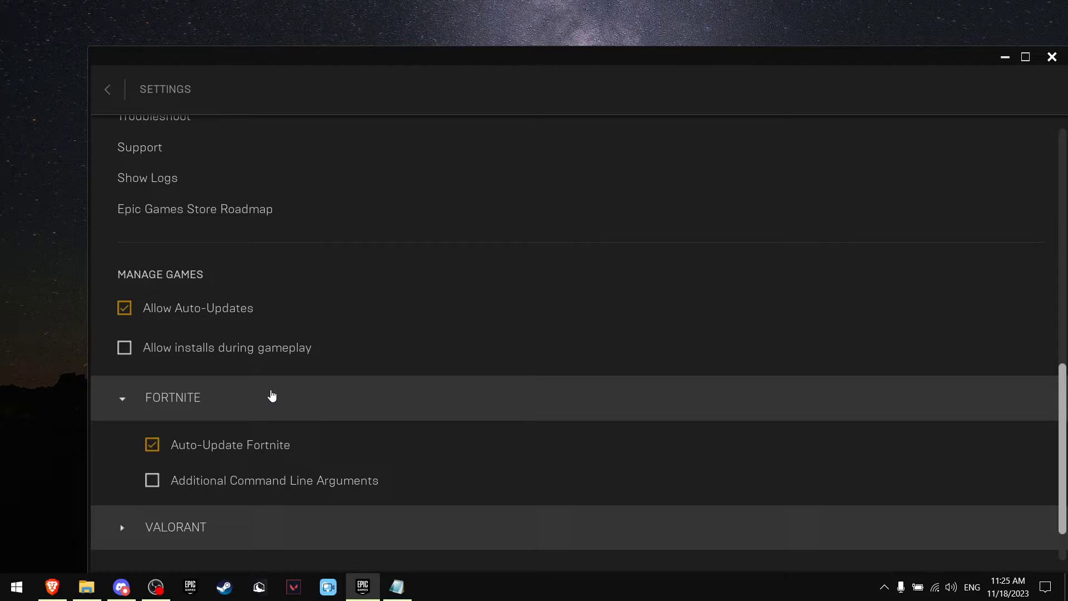
{"action": "scroll", "coordinate": [203, 409], "scroll_direction": "down", "scroll_amount": 2}
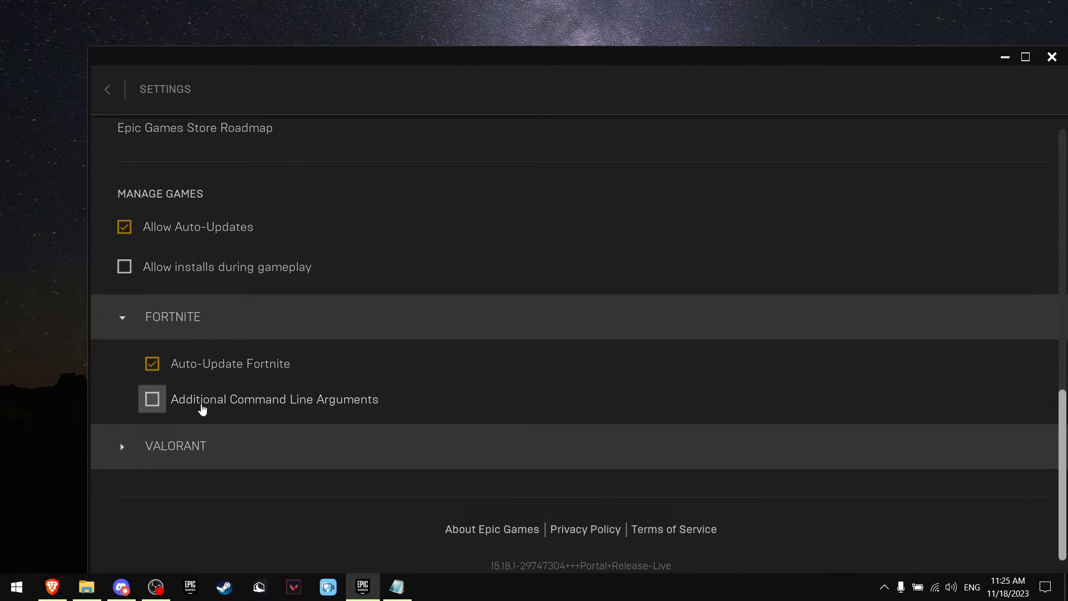
{"action": "left_click", "coordinate": [202, 410]}
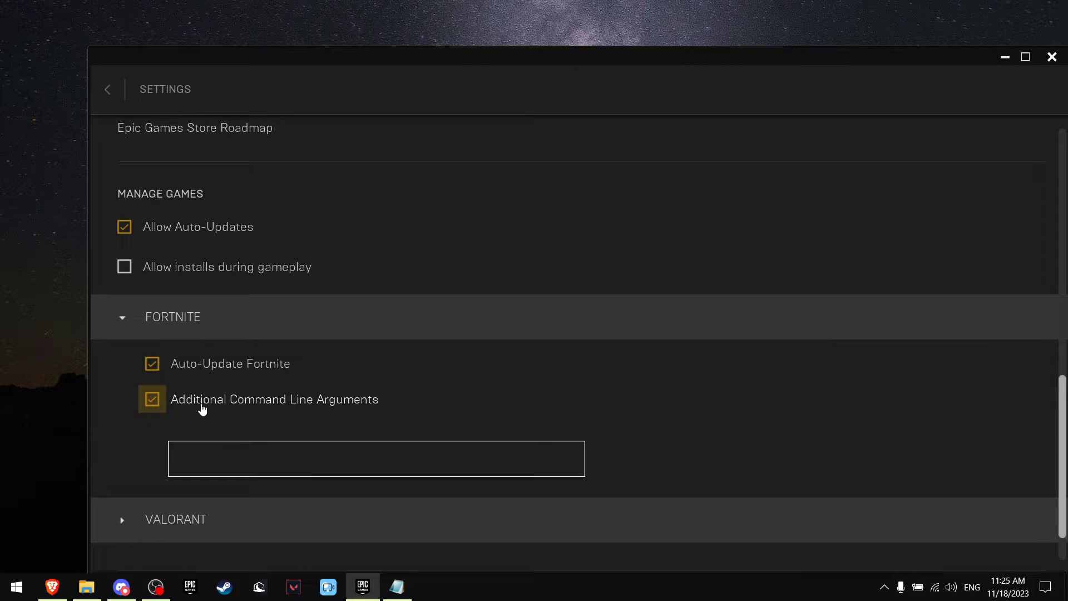
{"action": "left_click", "coordinate": [286, 460]}
{"action": "type", "text": "-limitclientticks"}
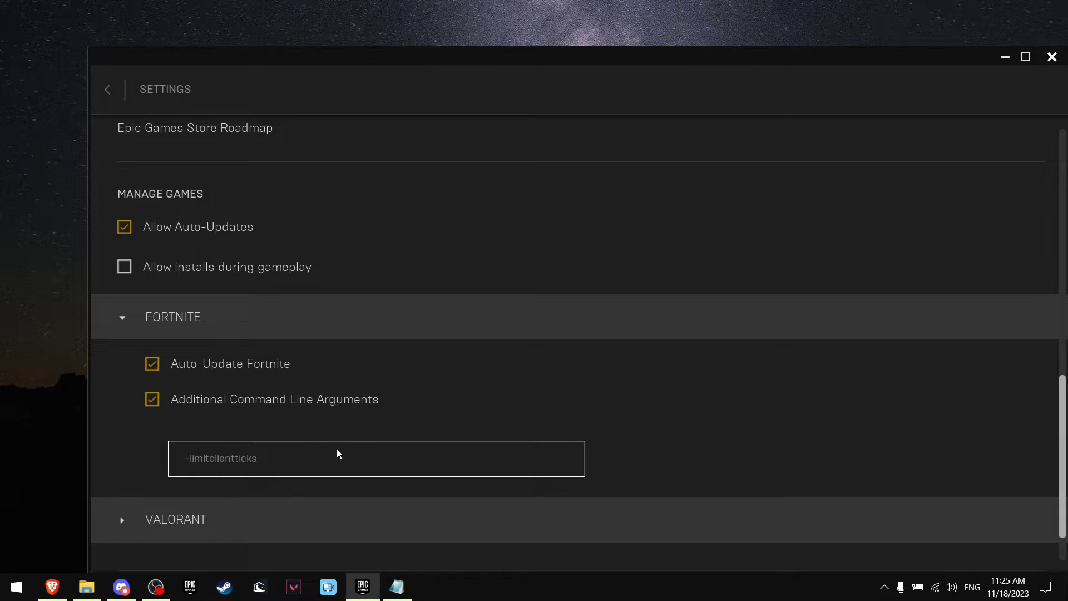
{"action": "scroll", "coordinate": [338, 454], "scroll_direction": "down", "scroll_amount": 1}
{"action": "left_click", "coordinate": [108, 92]}
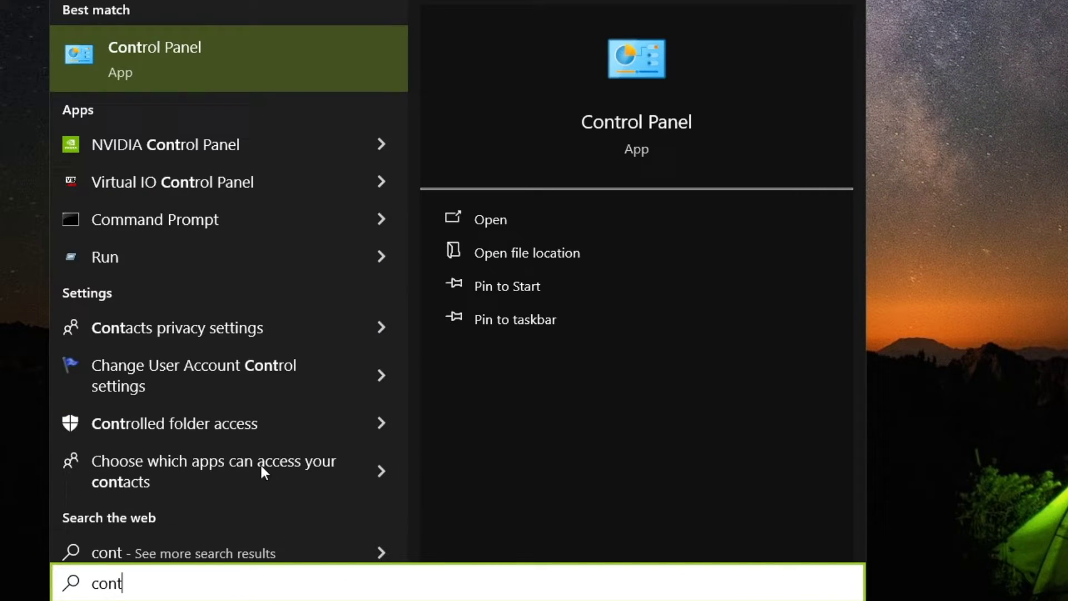
Open Control Panel in category view and go to the Network and Sharing Center.
{"action": "key", "text": "Return"}
{"action": "left_click", "coordinate": [867, 184]}
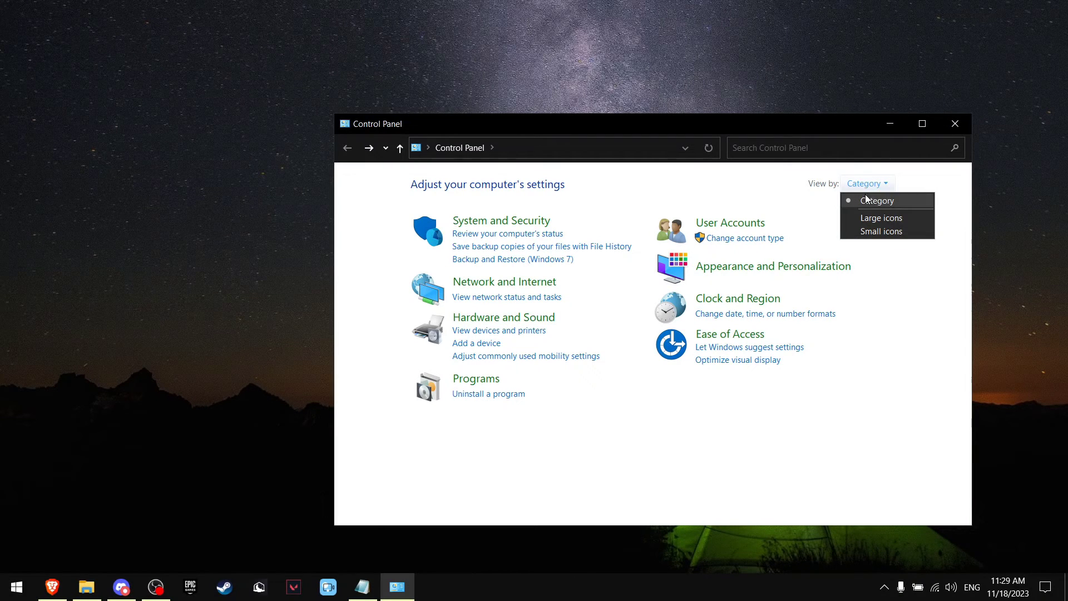
{"action": "left_click", "coordinate": [782, 174]}
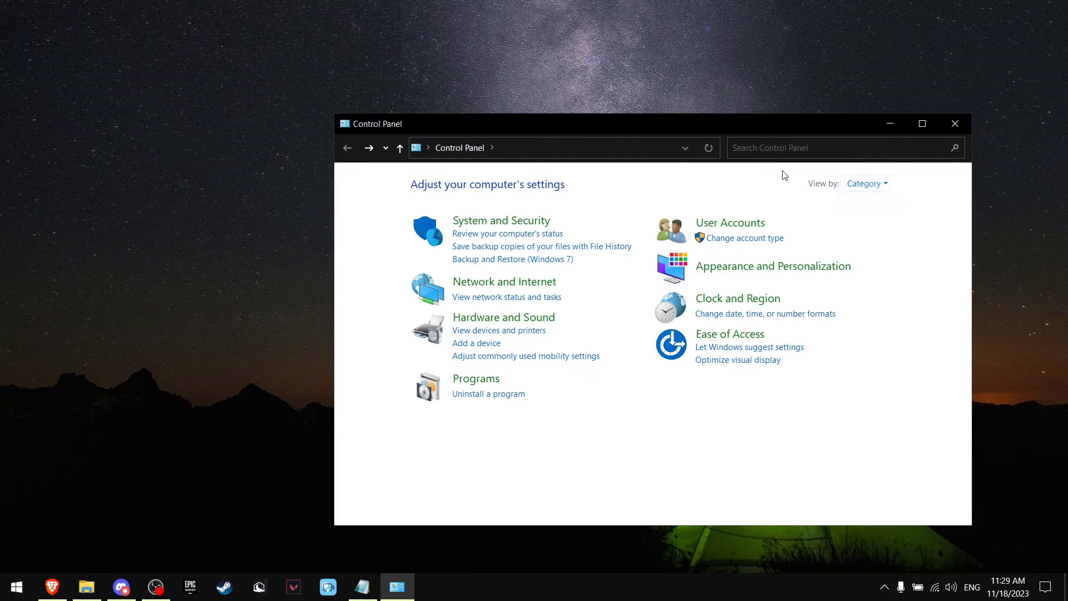
{"action": "left_click", "coordinate": [496, 287]}
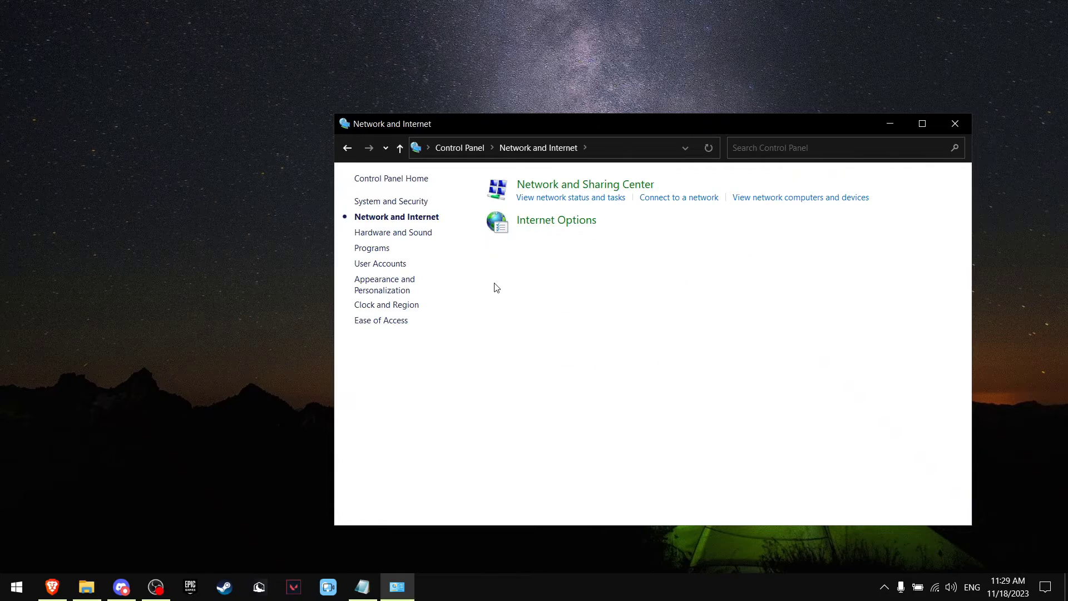
{"action": "left_click", "coordinate": [560, 193]}
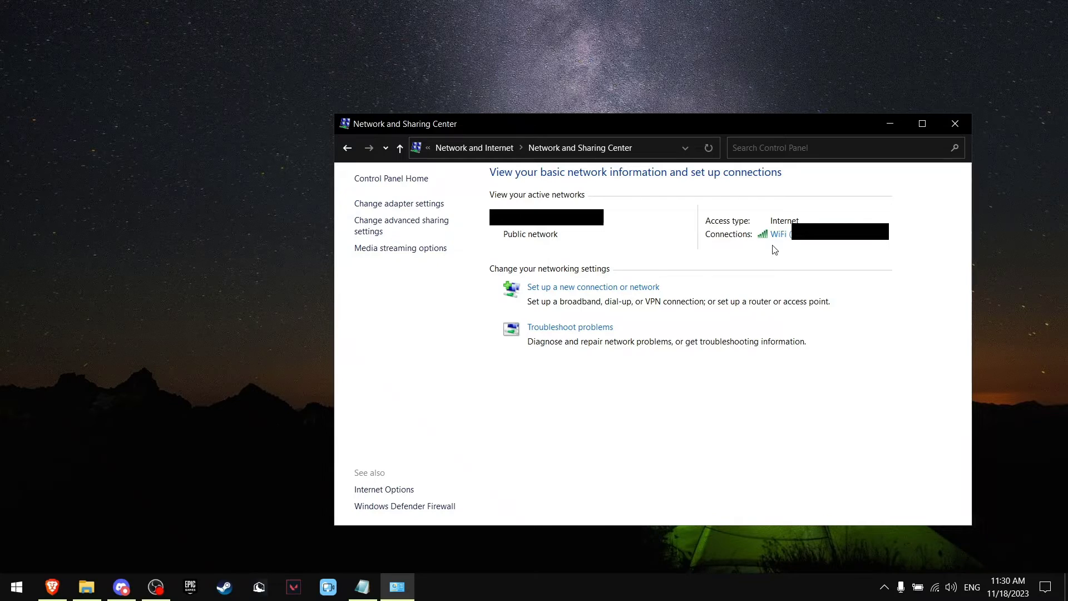
Open the WiFi connection's properties and select Internet Protocol Version 4 (TCP/IPv4).
{"action": "left_click", "coordinate": [814, 240]}
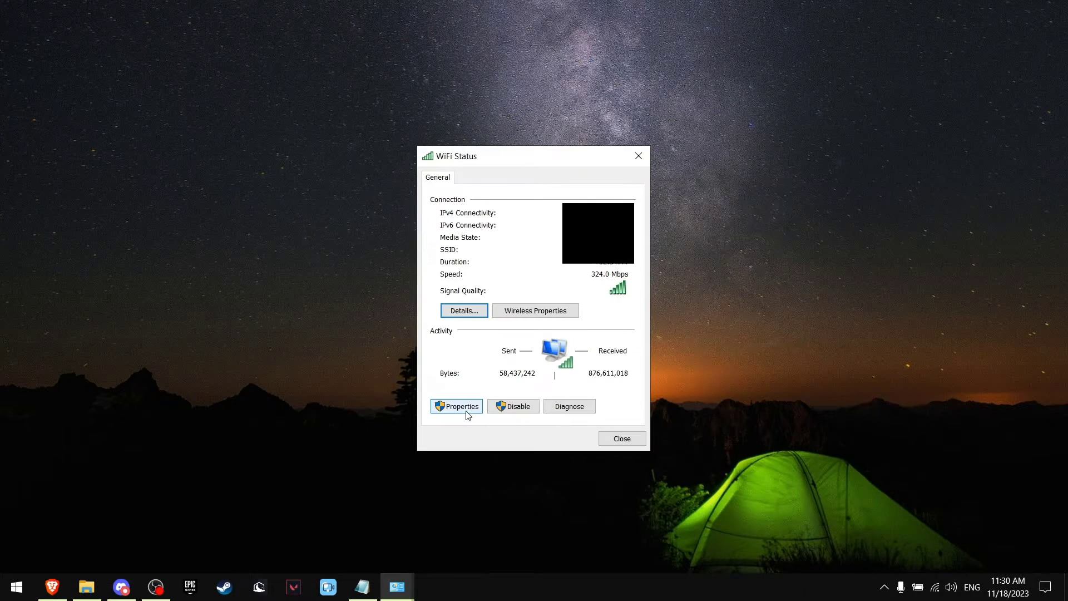
{"action": "left_click", "coordinate": [463, 406]}
{"action": "left_click", "coordinate": [471, 287]}
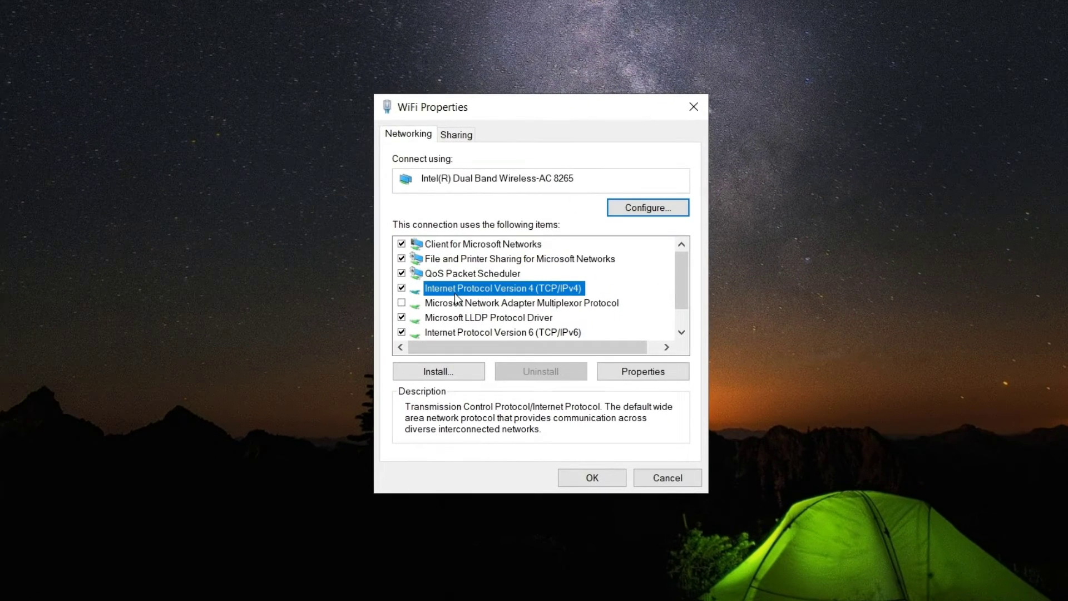
Switch IPv4 to manually entered DNS server addresses and enter 8.8.4.4.
{"action": "double_click", "coordinate": [539, 288]}
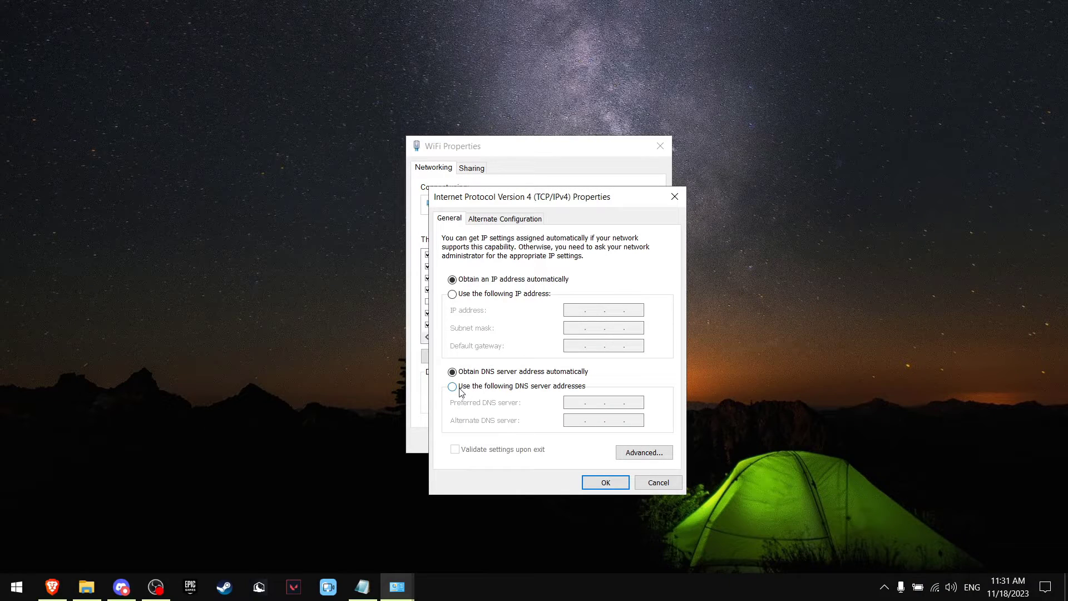
{"action": "left_click", "coordinate": [508, 389]}
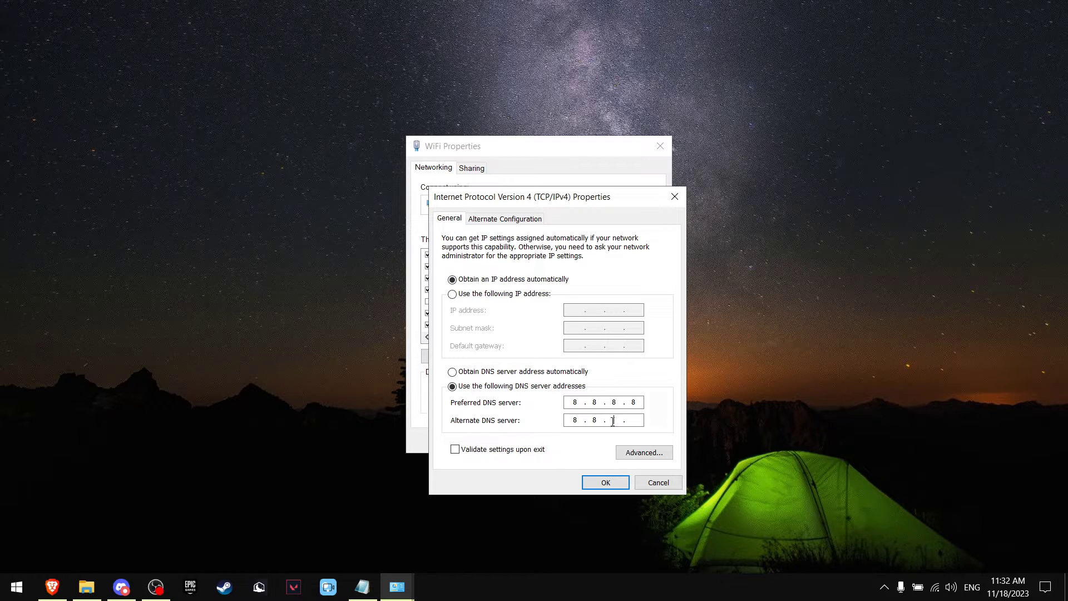
{"action": "type", "text": "8.8.4.4"}
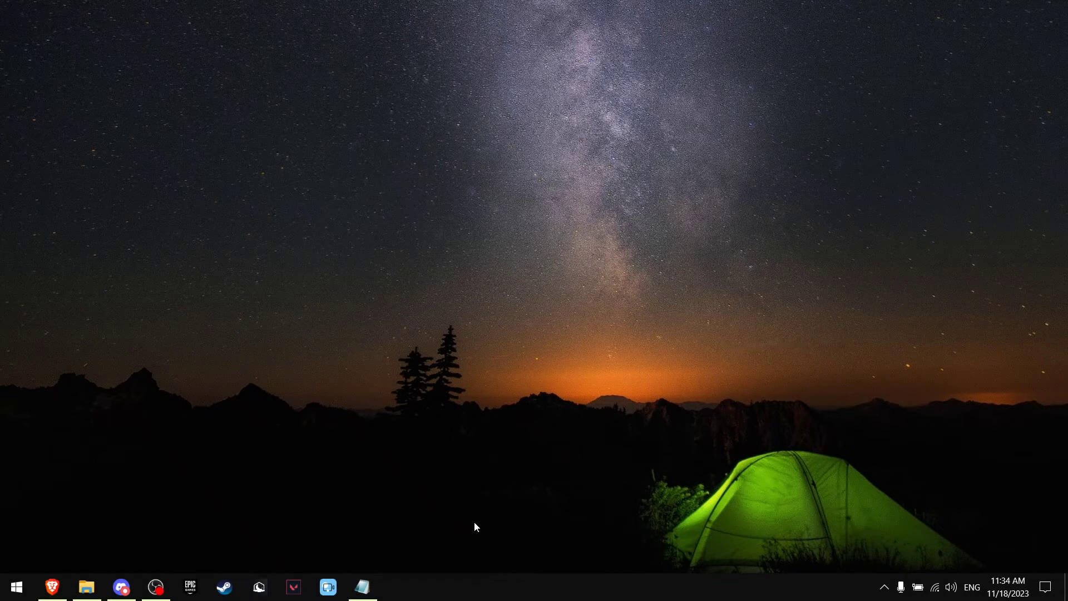
Run ipconfig /flushdns from the notes in Command Prompt, then close the console.
{"action": "key", "text": "super+s"}
{"action": "type", "text": "com"}
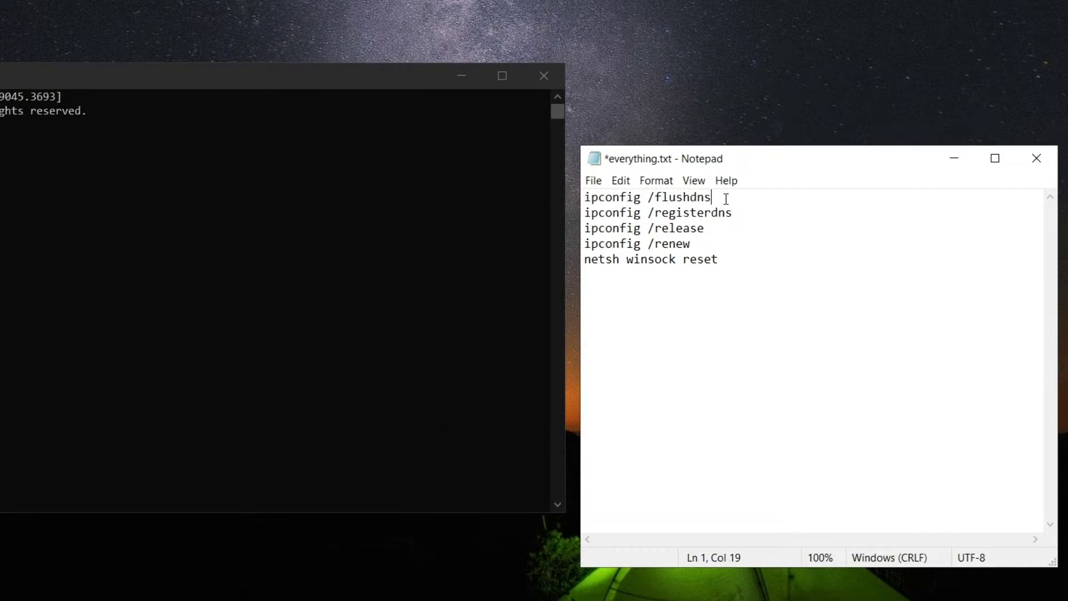
{"action": "left_click_drag", "start_coordinate": [726, 198], "coordinate": [586, 202]}
{"action": "left_click", "coordinate": [807, 311]}
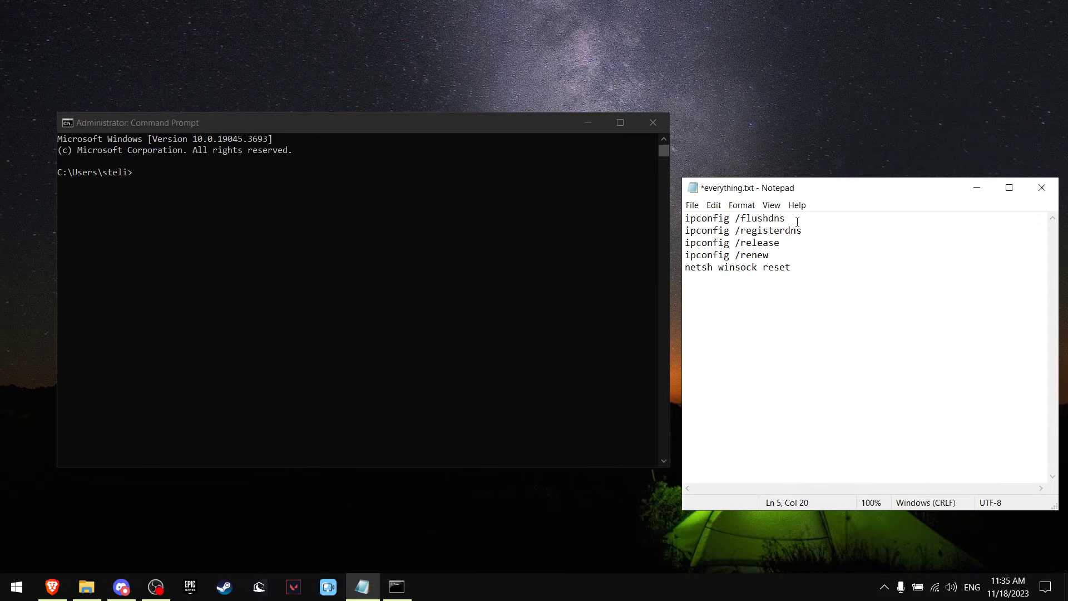
{"action": "left_click_drag", "start_coordinate": [712, 197], "coordinate": [586, 197]}
{"action": "key", "text": "super+c"}
{"action": "left_click", "coordinate": [467, 190]}
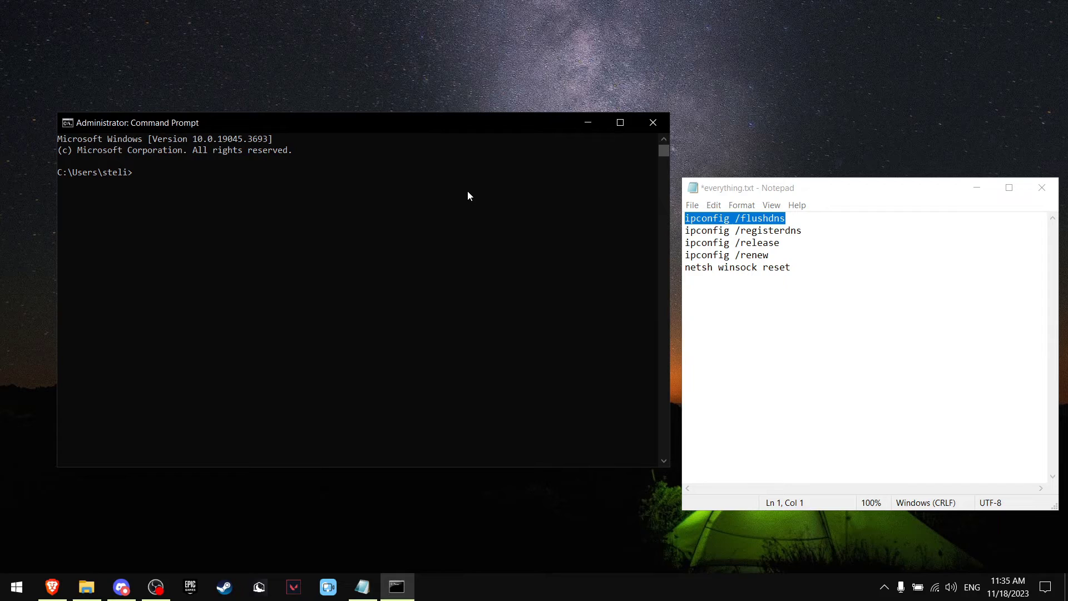
{"action": "right_click", "coordinate": [429, 181]}
{"action": "key", "text": "Return"}
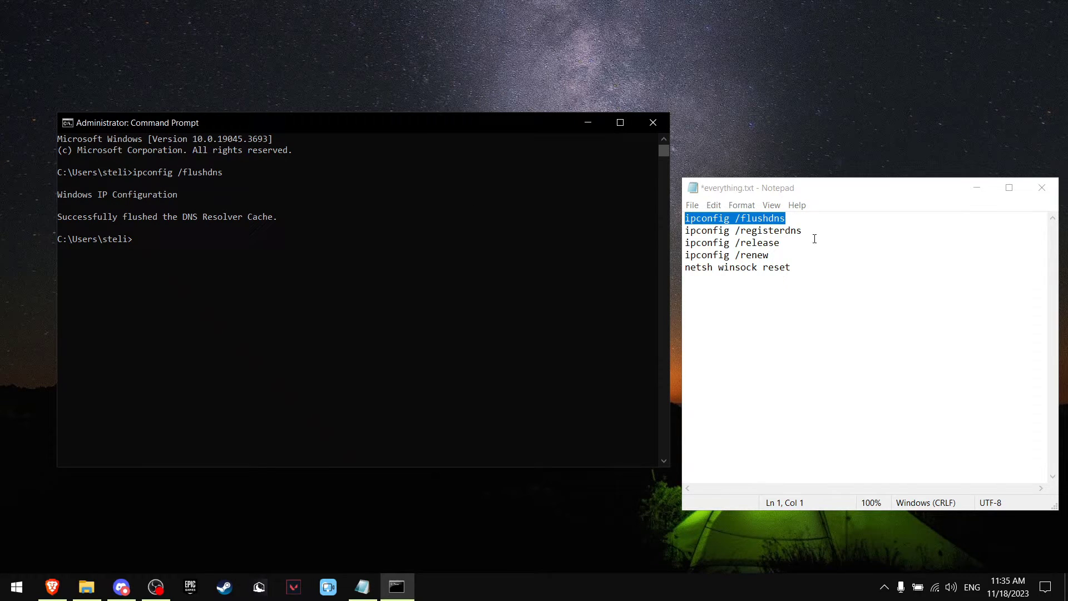
{"action": "left_click_drag", "start_coordinate": [807, 231], "coordinate": [718, 230]}
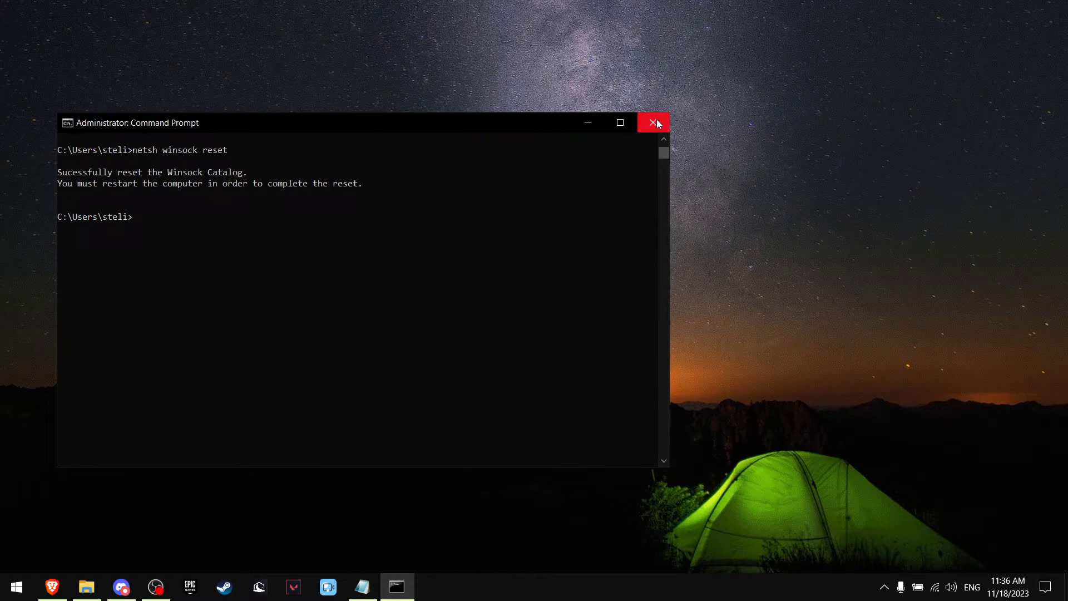
{"action": "left_click", "coordinate": [653, 122]}
Restart the computer from the Start menu's power options.
{"action": "left_click", "coordinate": [16, 587]}
{"action": "left_click", "coordinate": [17, 556]}
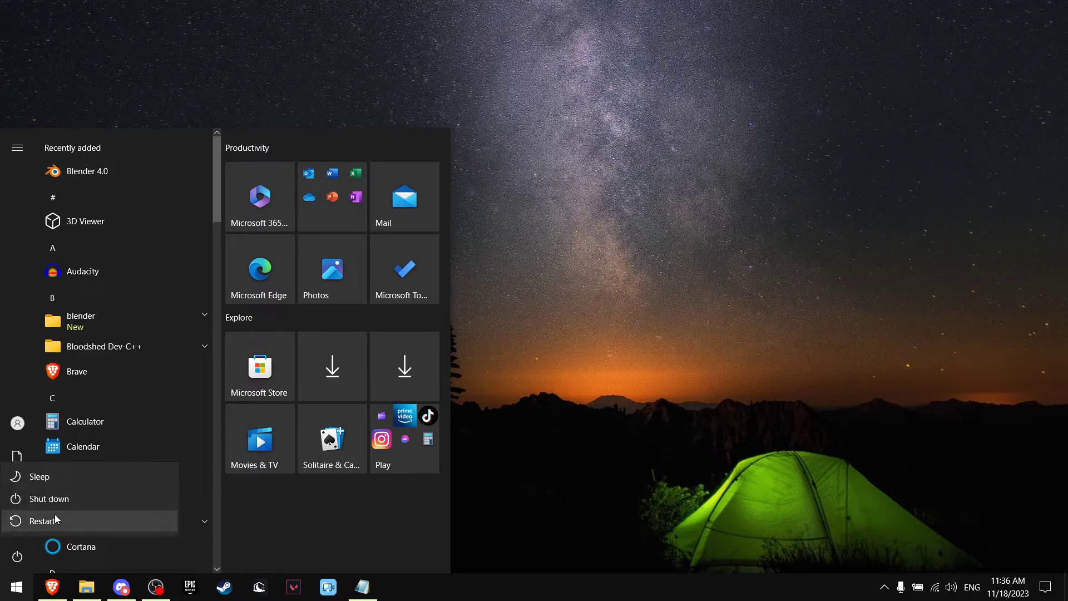
{"action": "left_click", "coordinate": [56, 519]}
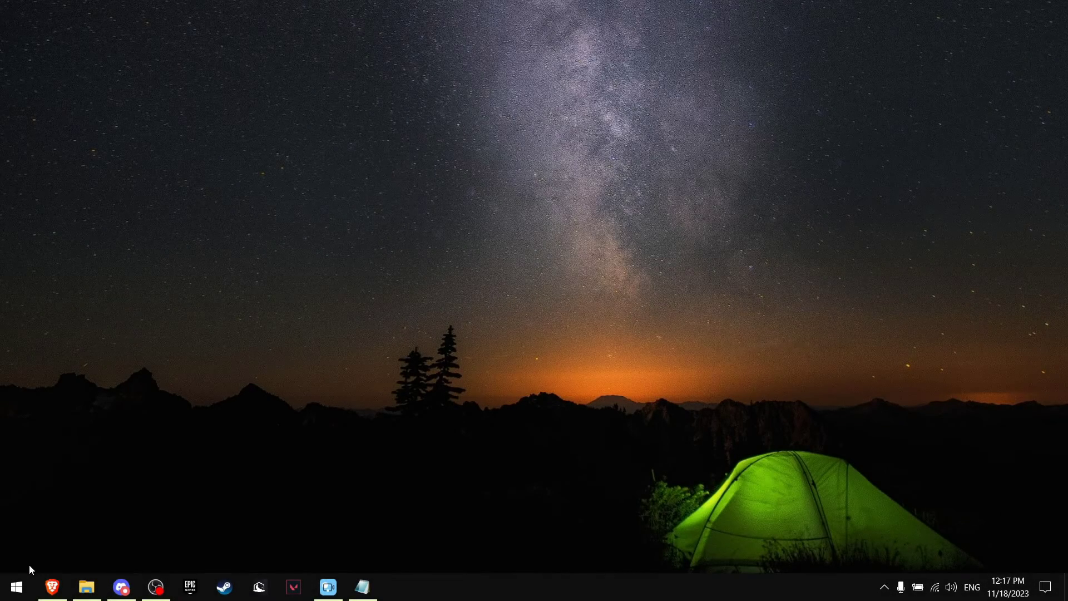
Run powercfg -duplicatescheme e9a42b02-d5df-448d-aa00-03f14749eb61 in administrator PowerShell to add Ultimate Performance.
{"action": "key", "text": "super+s"}
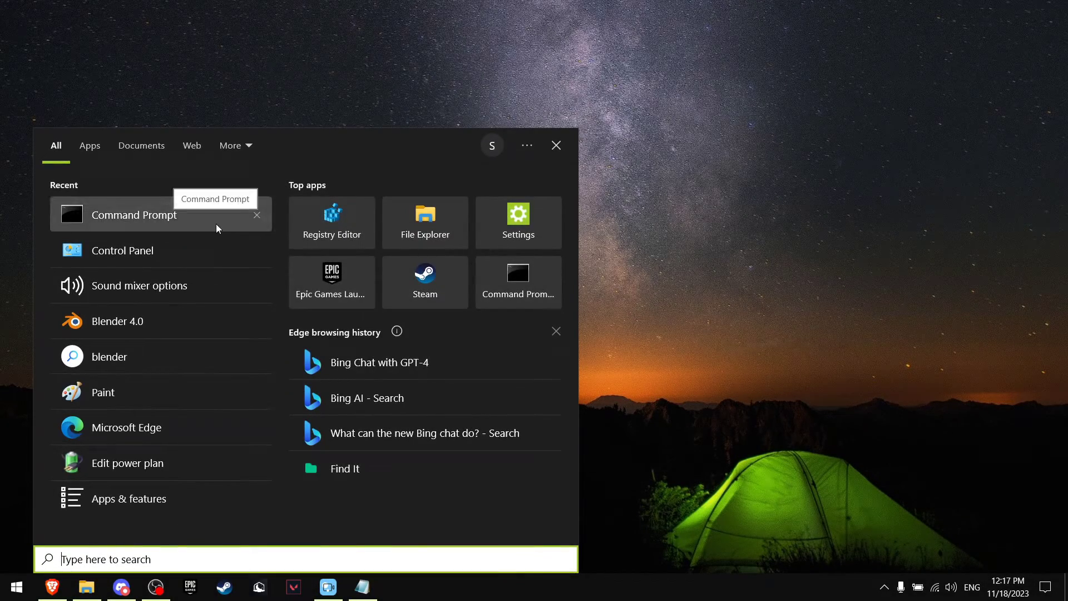
{"action": "type", "text": "power"}
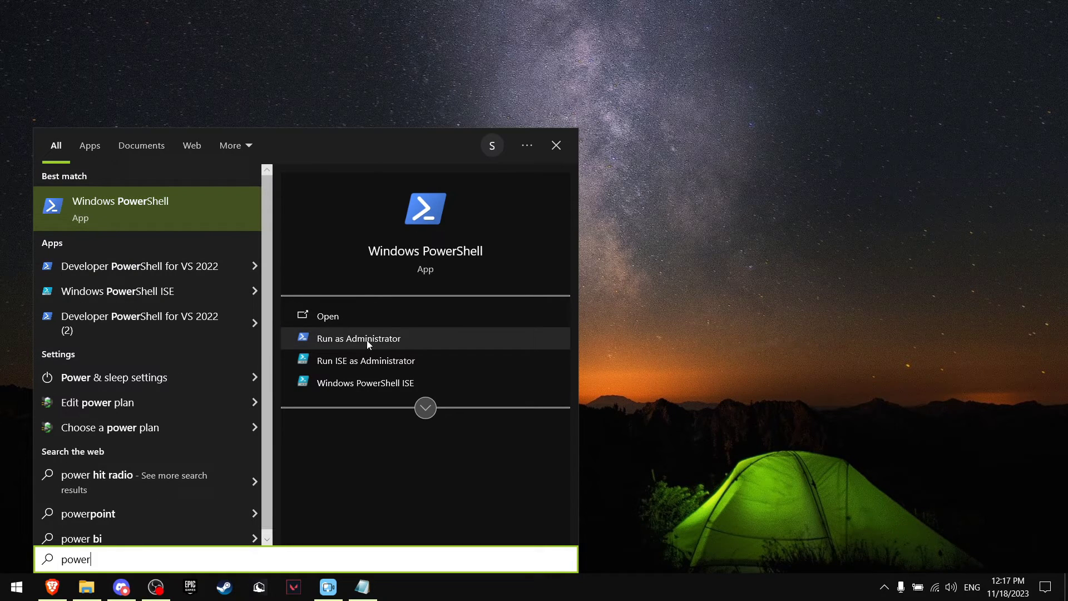
{"action": "left_click", "coordinate": [366, 340]}
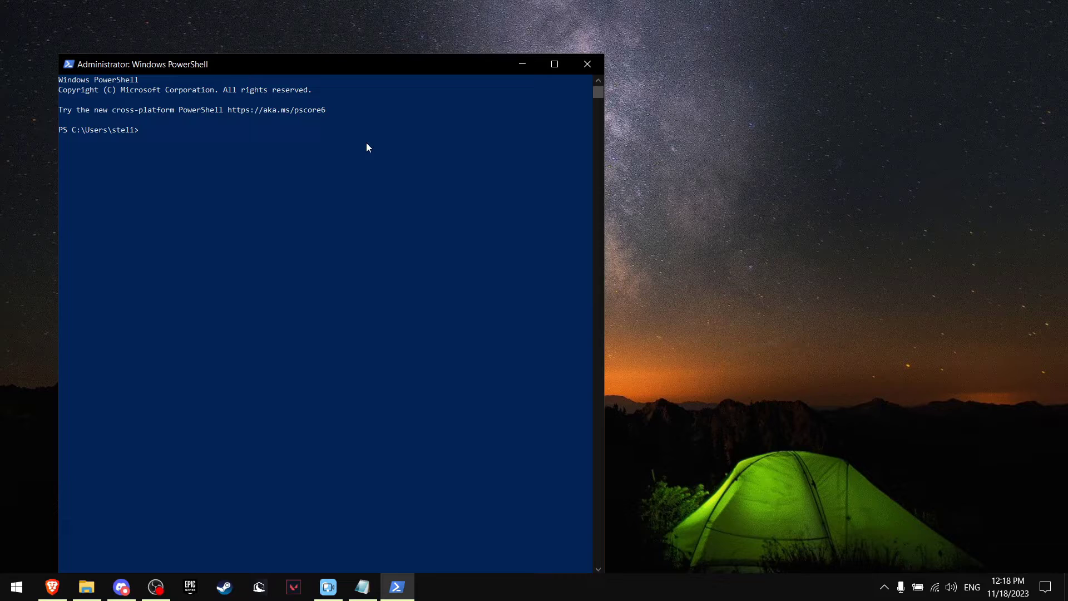
{"action": "type", "text": "powercfg -duplicatescheme e9a42b02-d5df-448d-aa00-03f14749eb61"}
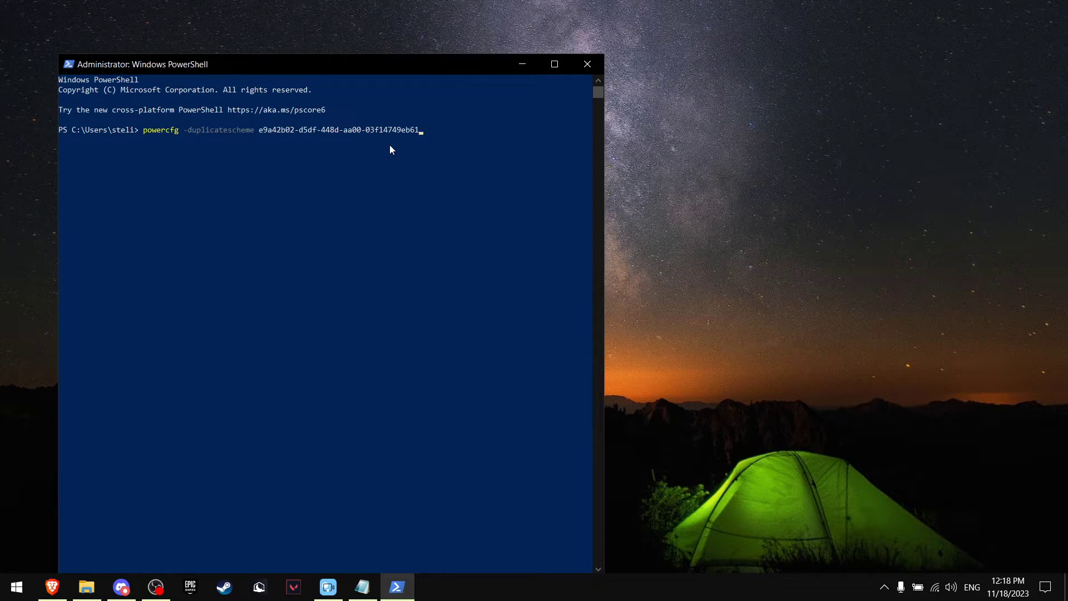
{"action": "key", "text": "Return"}
{"action": "key", "text": "alt+F4"}
{"action": "key", "text": "super"}
Make Ultimate Performance the active plan in Power Options, reached through Edit power plan.
{"action": "type", "text": "po"}
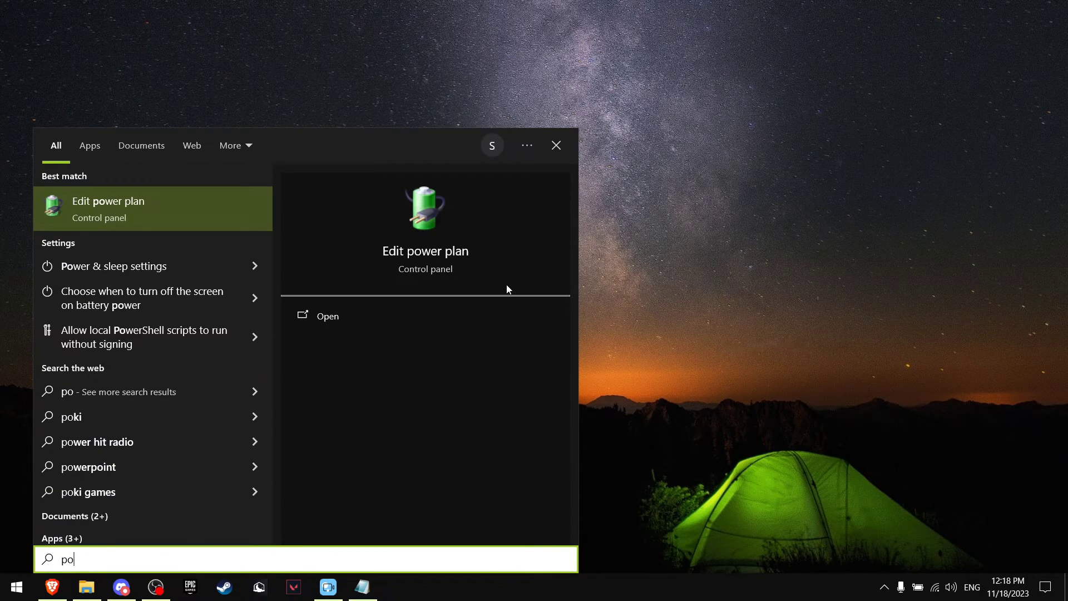
{"action": "type", "text": "wer"}
{"action": "left_click", "coordinate": [205, 213]}
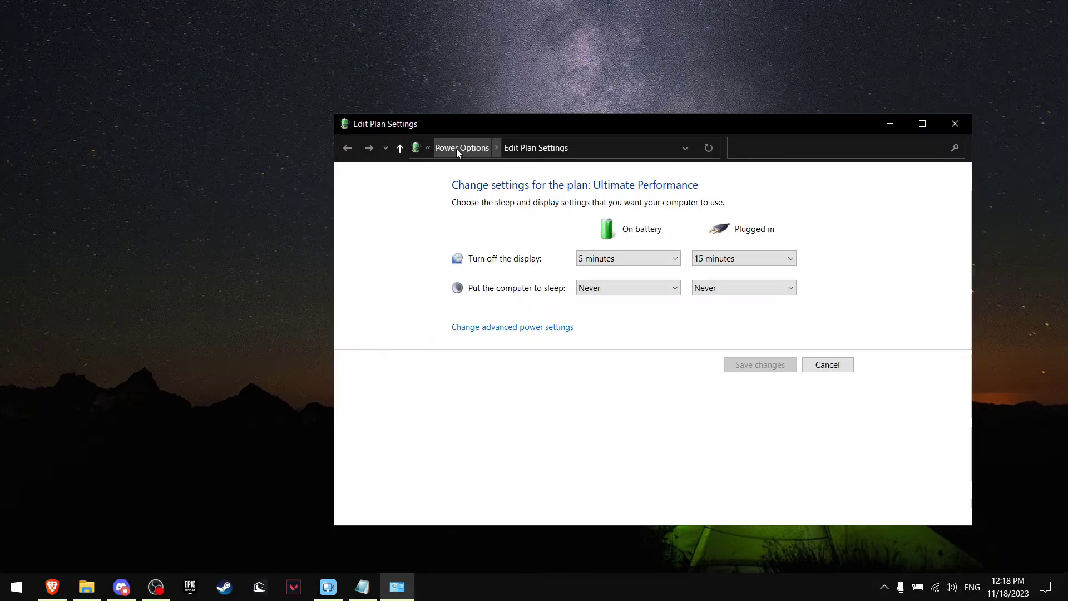
{"action": "left_click", "coordinate": [456, 148]}
{"action": "left_click", "coordinate": [505, 429]}
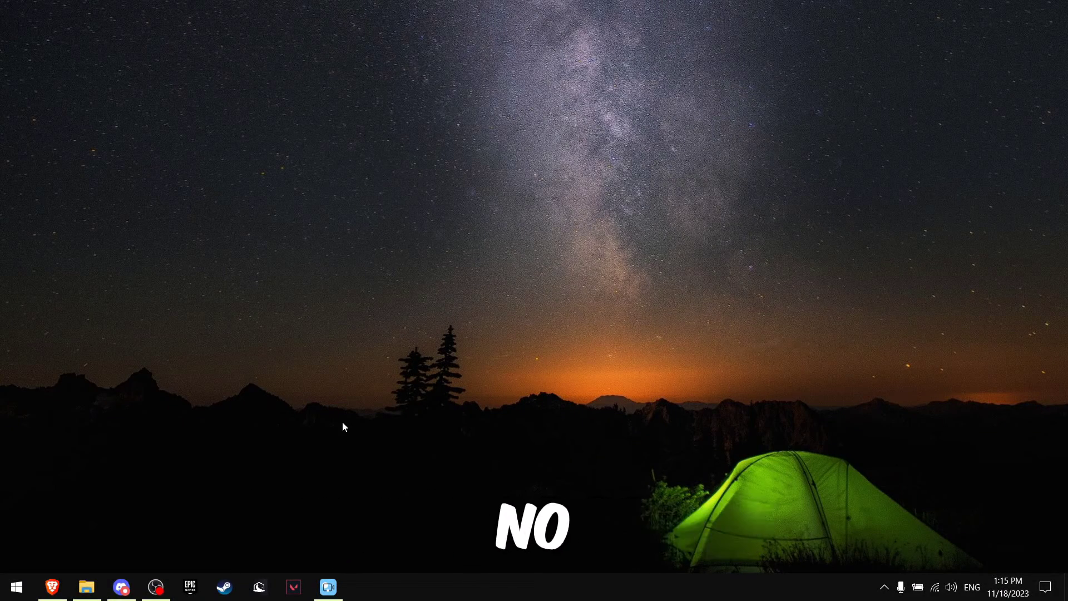
Download NoPingSetup.exe from noping.com into the noping folder on D:.
{"action": "left_click", "coordinate": [52, 587]}
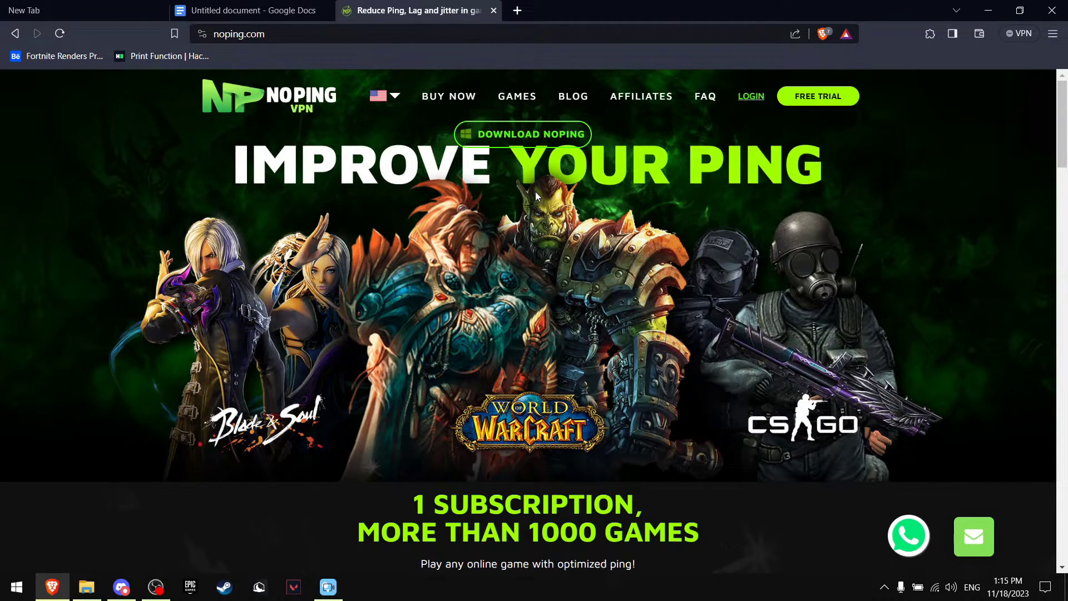
{"action": "left_click", "coordinate": [539, 140]}
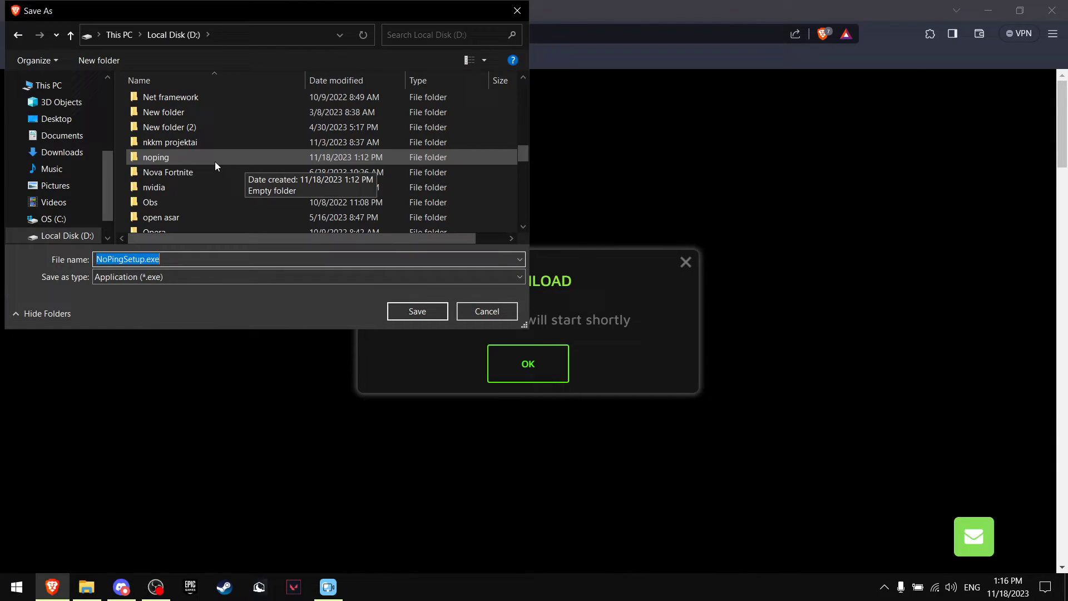
{"action": "left_click", "coordinate": [216, 163]}
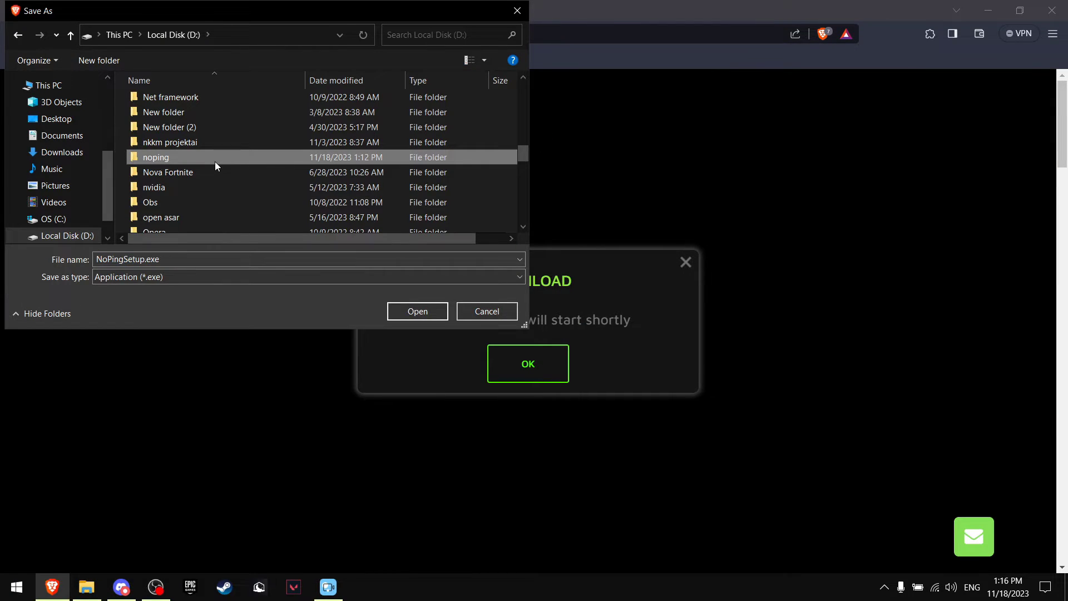
{"action": "double_click", "coordinate": [273, 158]}
{"action": "left_click", "coordinate": [418, 311]}
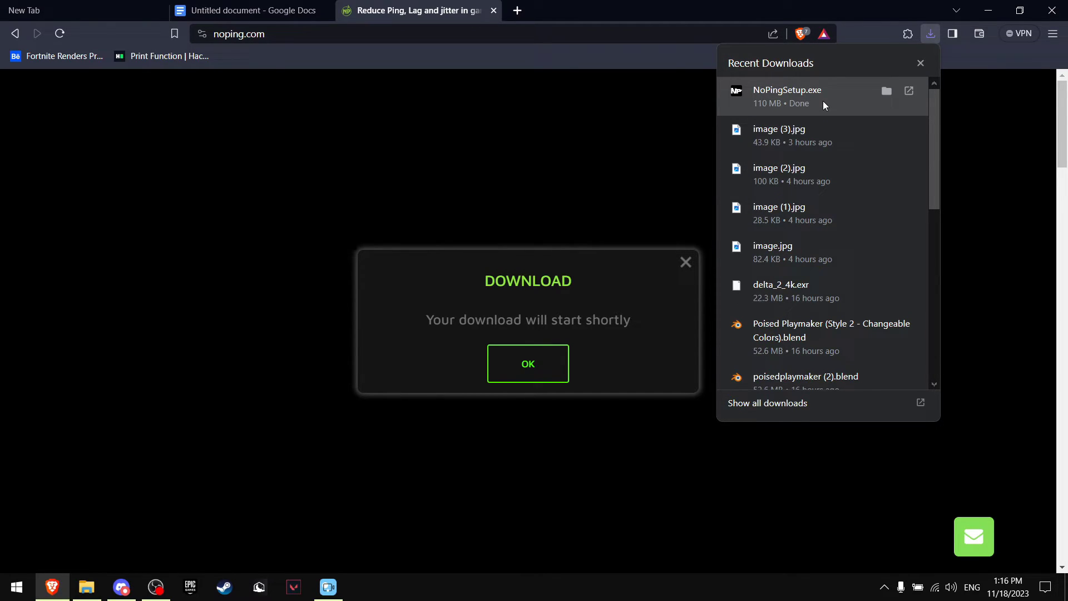
Run NoPingSetup.exe from the noping folder, accepting the security warning, to install NoPing.
{"action": "left_click", "coordinate": [887, 95]}
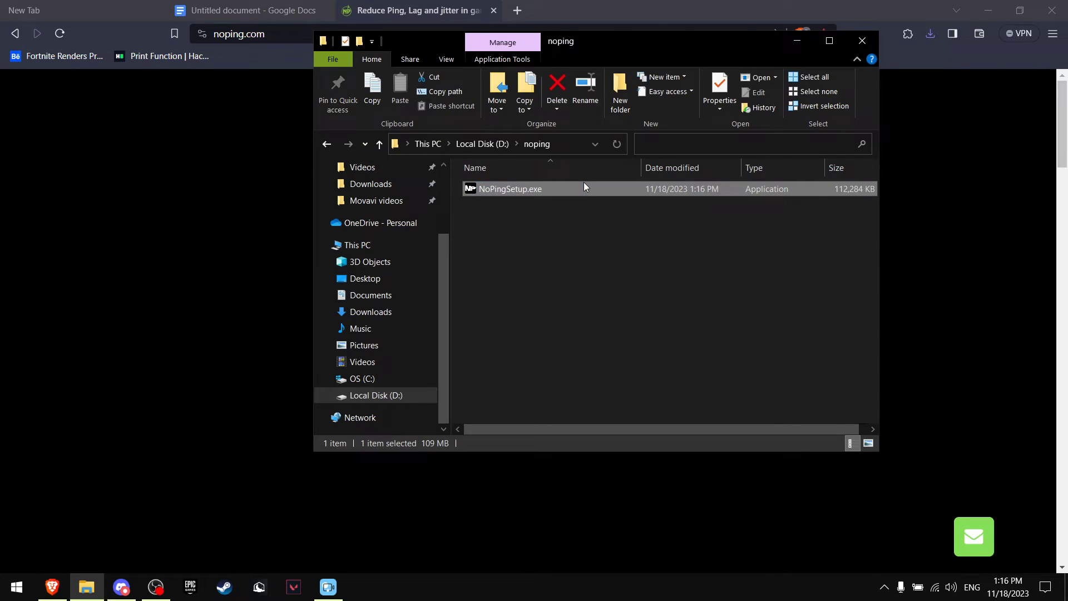
{"action": "left_click", "coordinate": [570, 216]}
{"action": "double_click", "coordinate": [564, 192]}
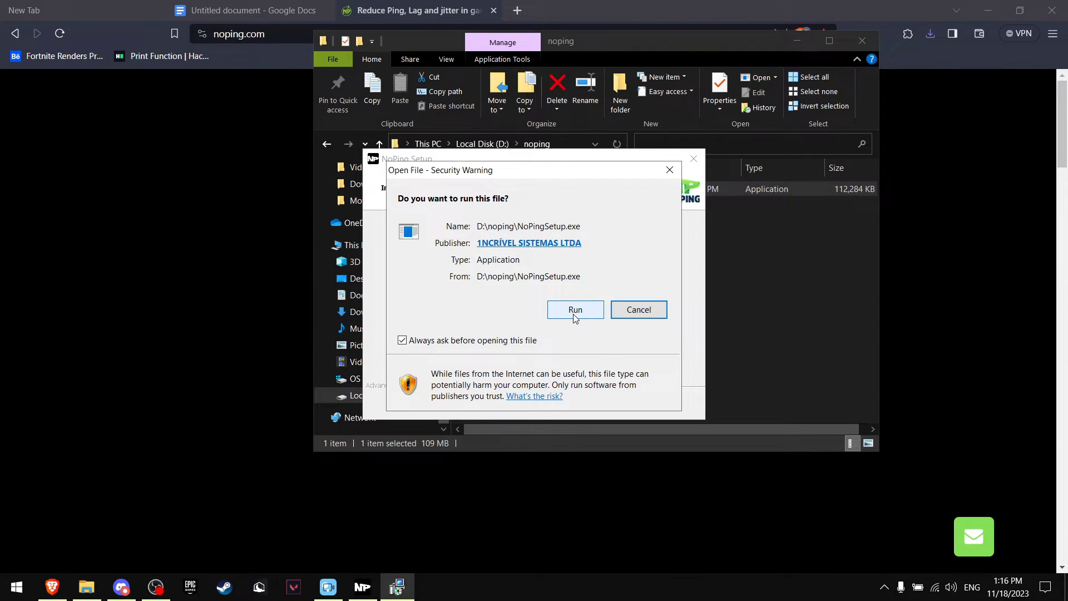
{"action": "left_click", "coordinate": [573, 313]}
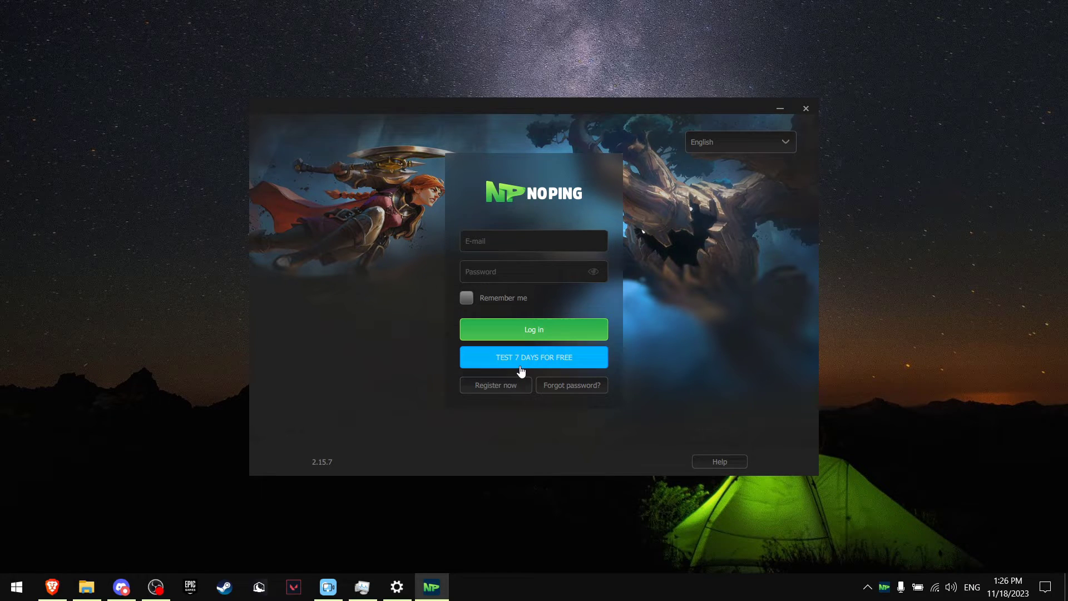
{"action": "left_click", "coordinate": [515, 358]}
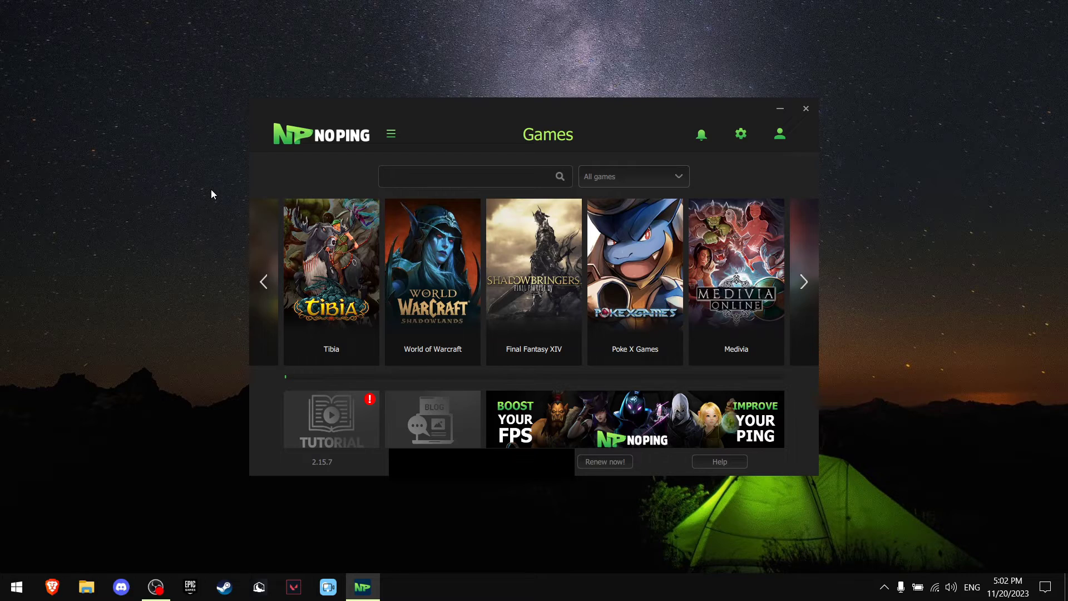
{"action": "type", "text": "fortnite"}
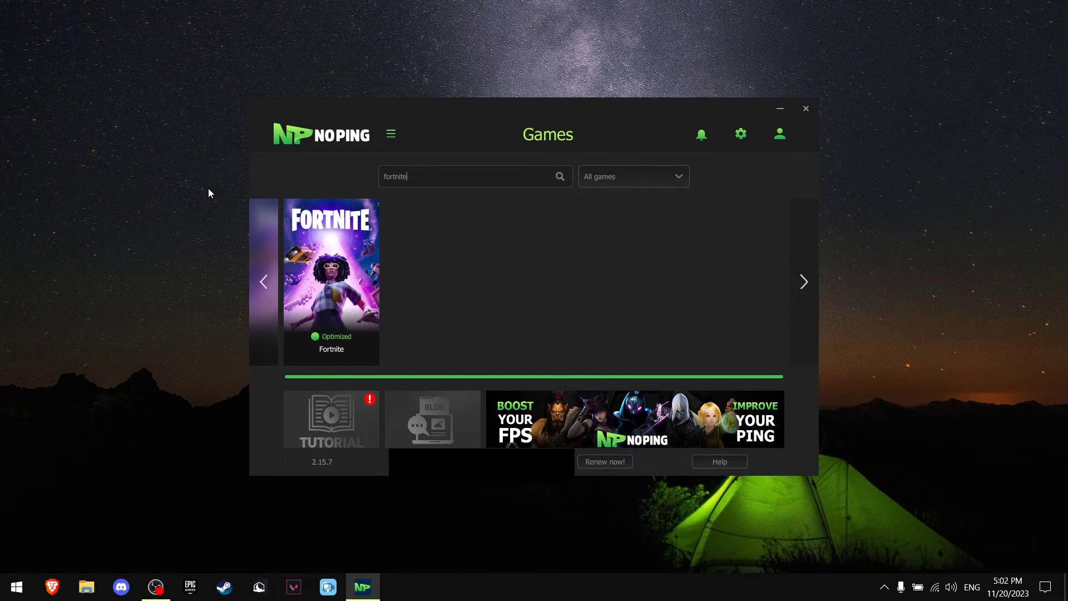
{"action": "mouse_move", "coordinate": [324, 301]}
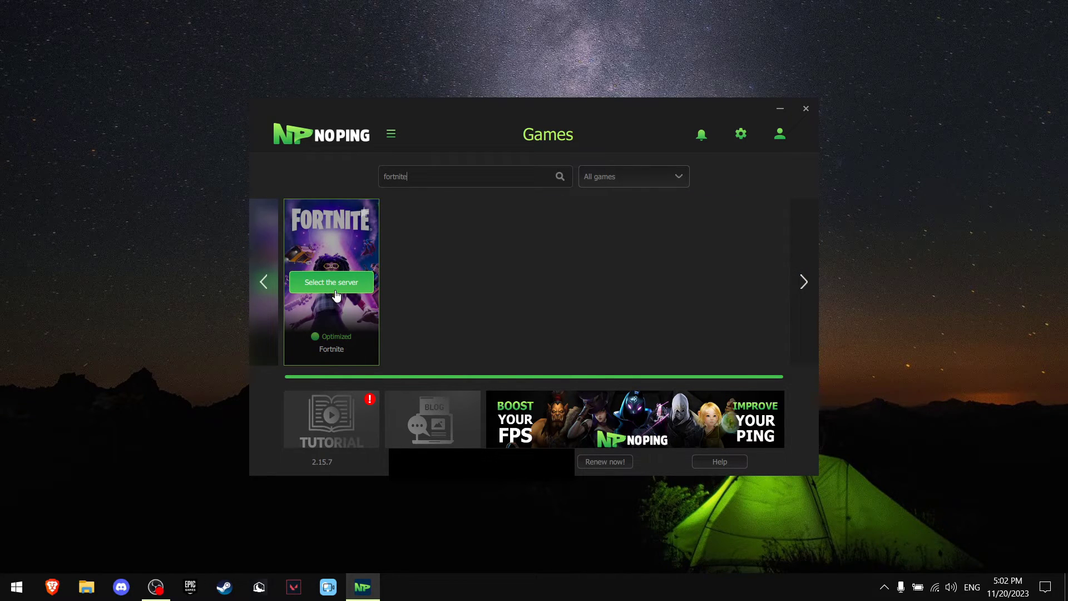
{"action": "left_click", "coordinate": [336, 283]}
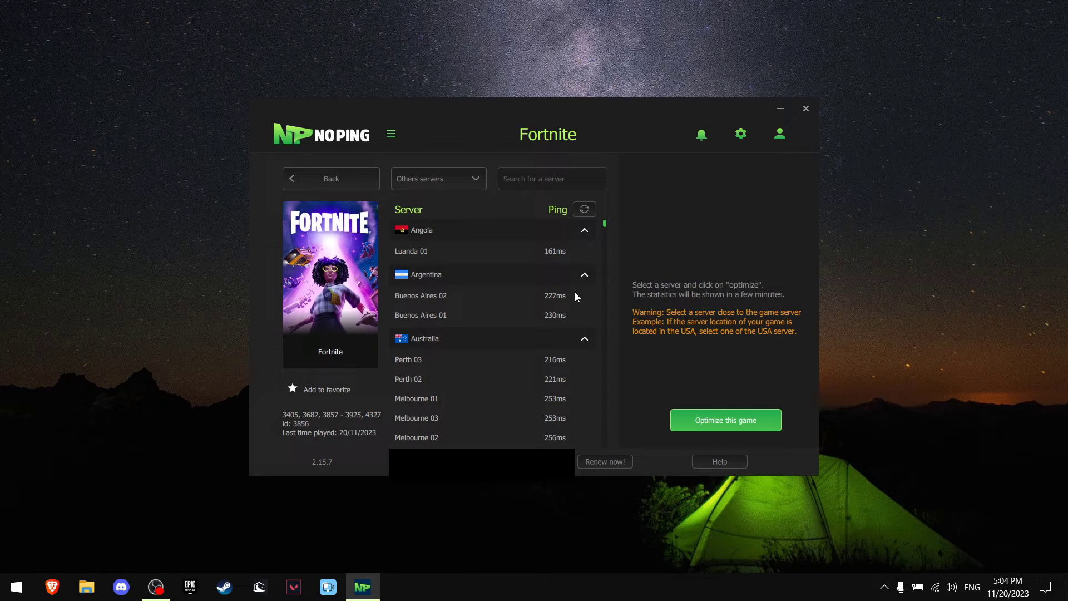
Keep 'Others servers' as the category and scroll the server list toward Poland.
{"action": "left_click", "coordinate": [466, 180]}
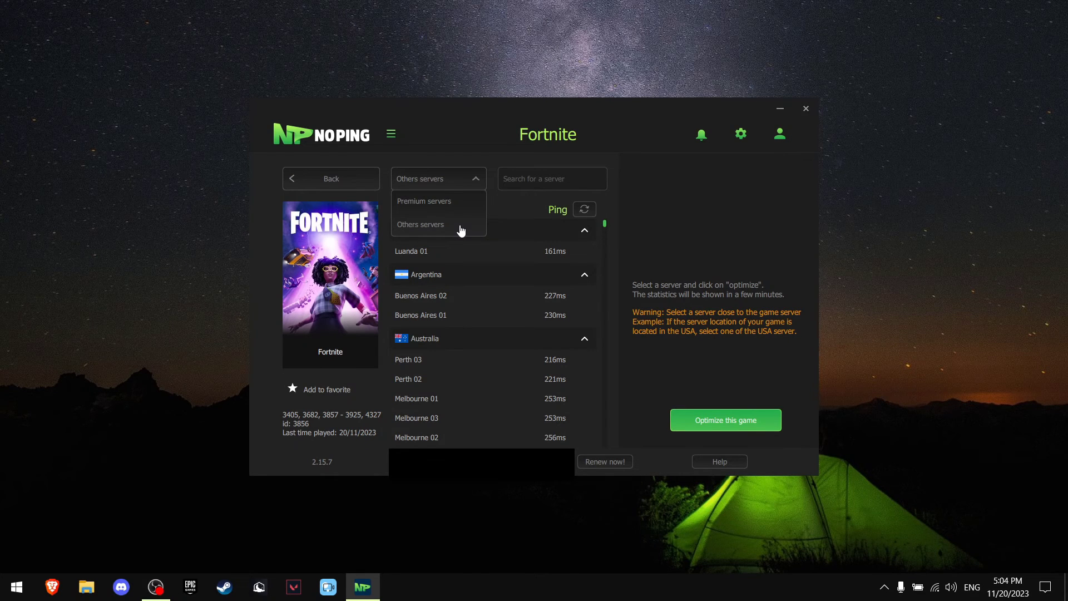
{"action": "left_click", "coordinate": [459, 226]}
{"action": "scroll", "coordinate": [544, 323], "scroll_direction": "down", "scroll_amount": 4}
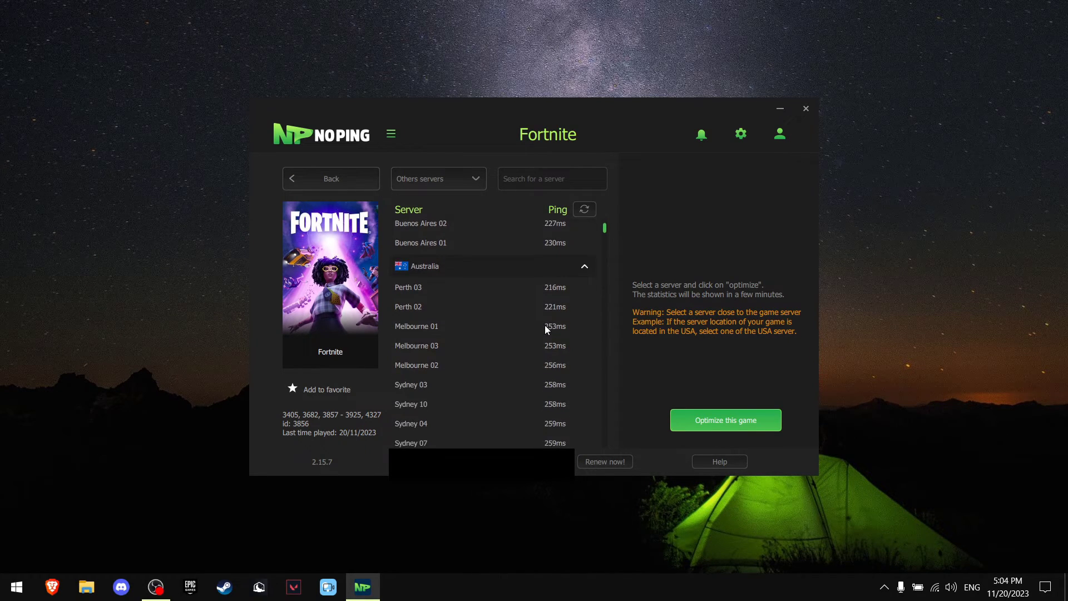
{"action": "scroll", "coordinate": [548, 328], "scroll_direction": "down", "scroll_amount": 10}
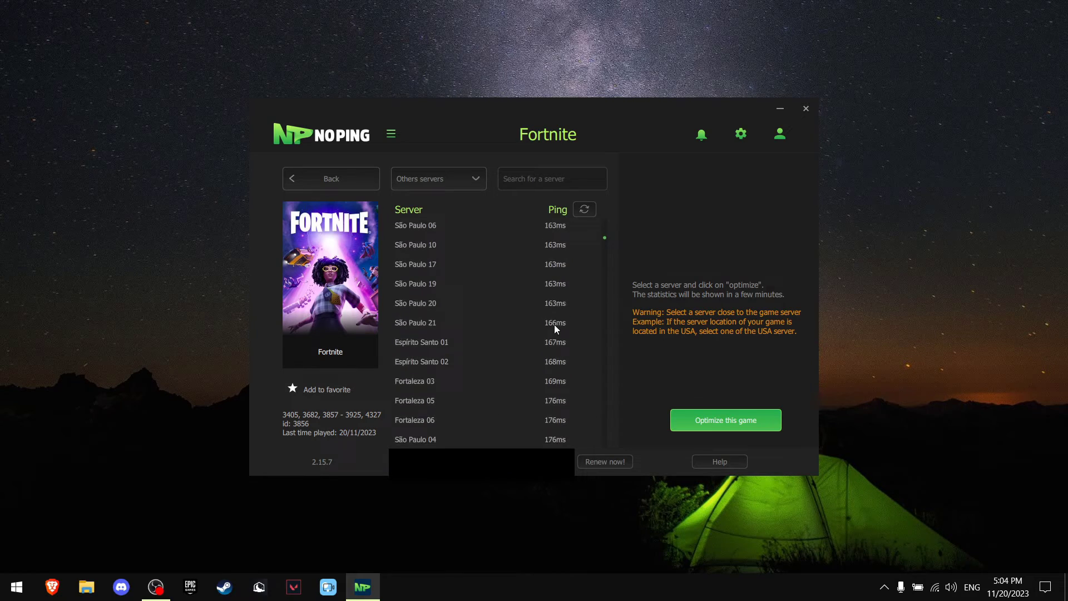
{"action": "scroll", "coordinate": [549, 327], "scroll_direction": "down", "scroll_amount": 10}
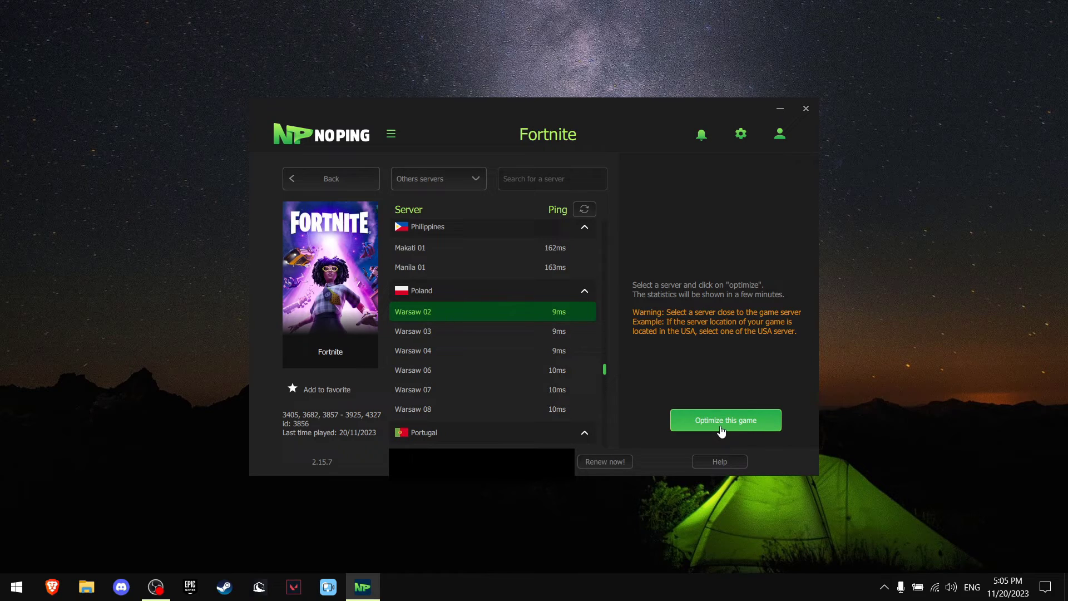
Optimize Fortnite through the Warsaw server and walk around the match to check the ping.
{"action": "left_click", "coordinate": [738, 423]}
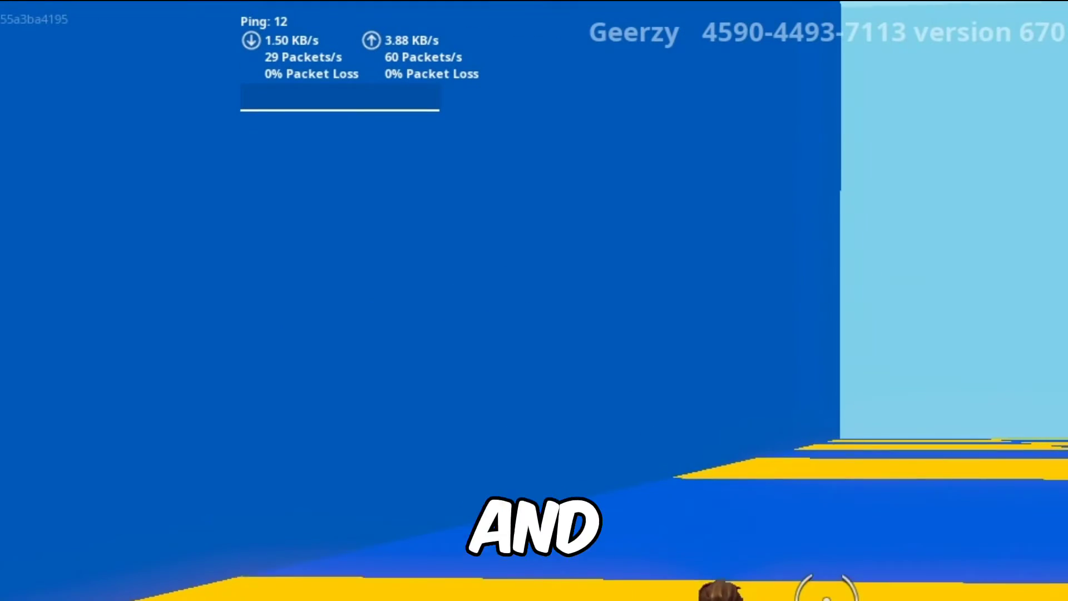
{"action": "key", "text": "w"}
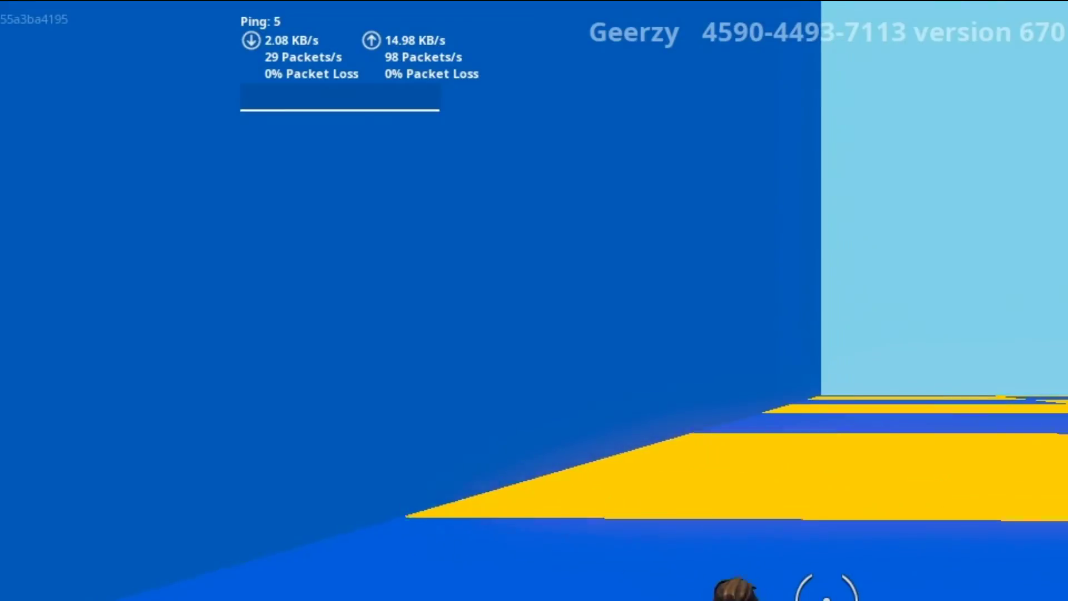
{"action": "key", "text": "w"}
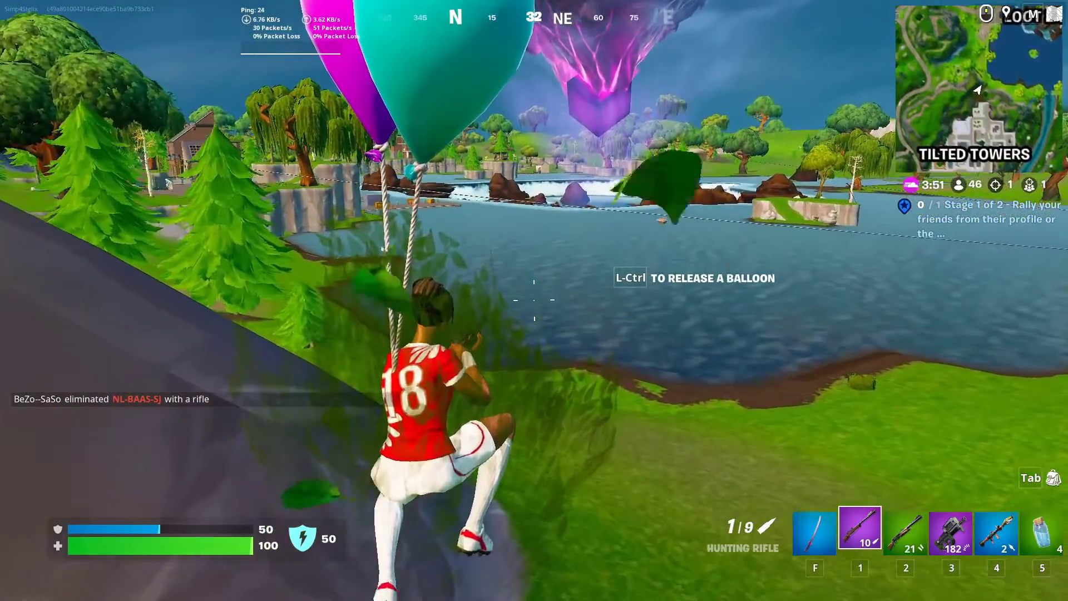
{"action": "key", "text": "w"}
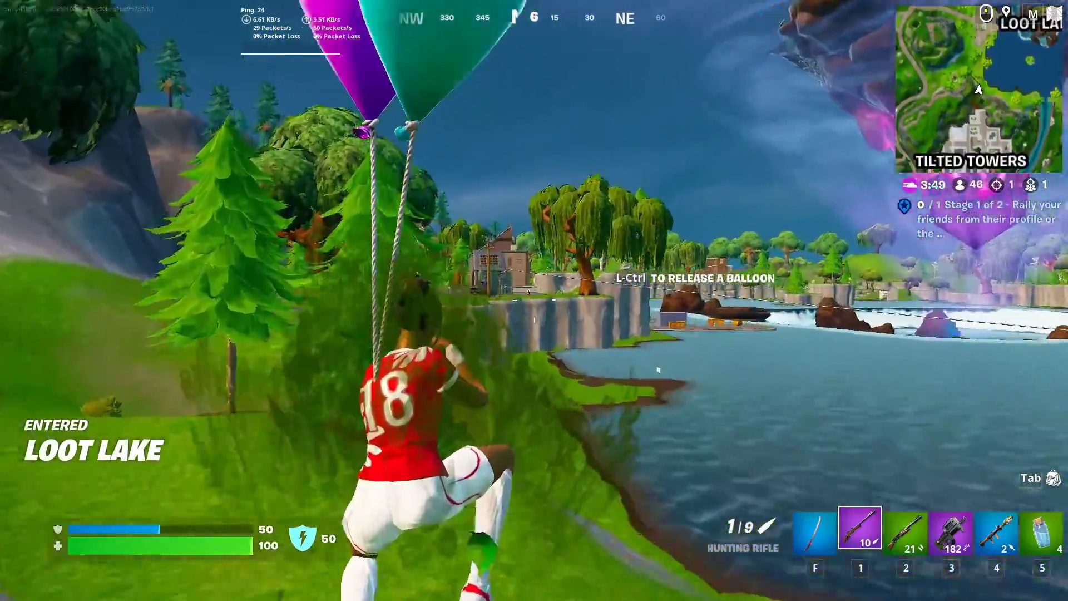
Eliminate an opponent with the hunting rifle, then accept the prefilled code in Support a Creator.
{"action": "right_click", "coordinate": [534, 301]}
{"action": "left_click", "coordinate": [534, 300]}
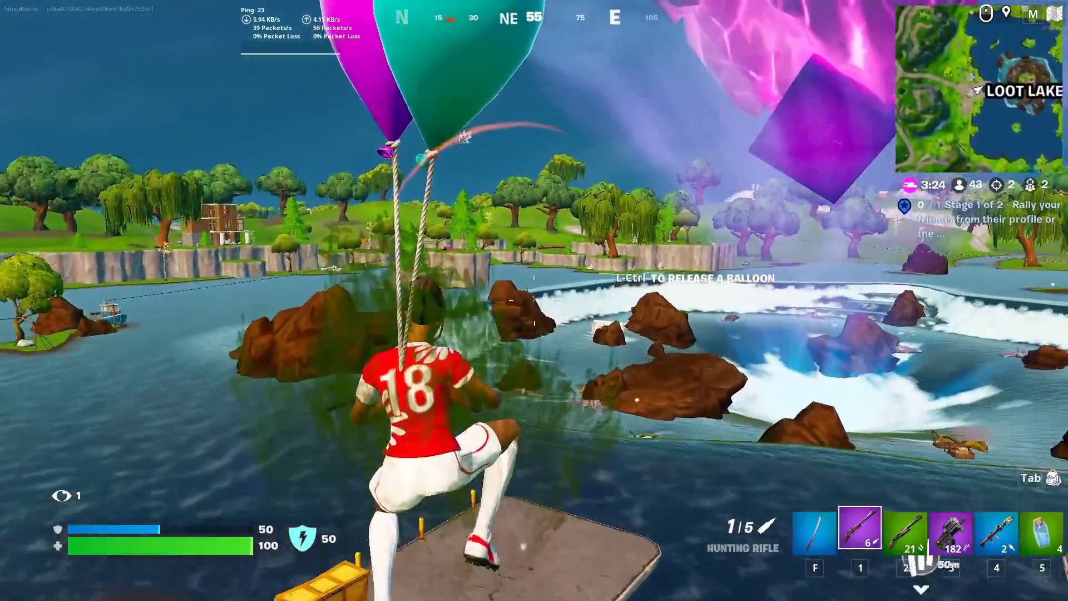
{"action": "right_click", "coordinate": [534, 300]}
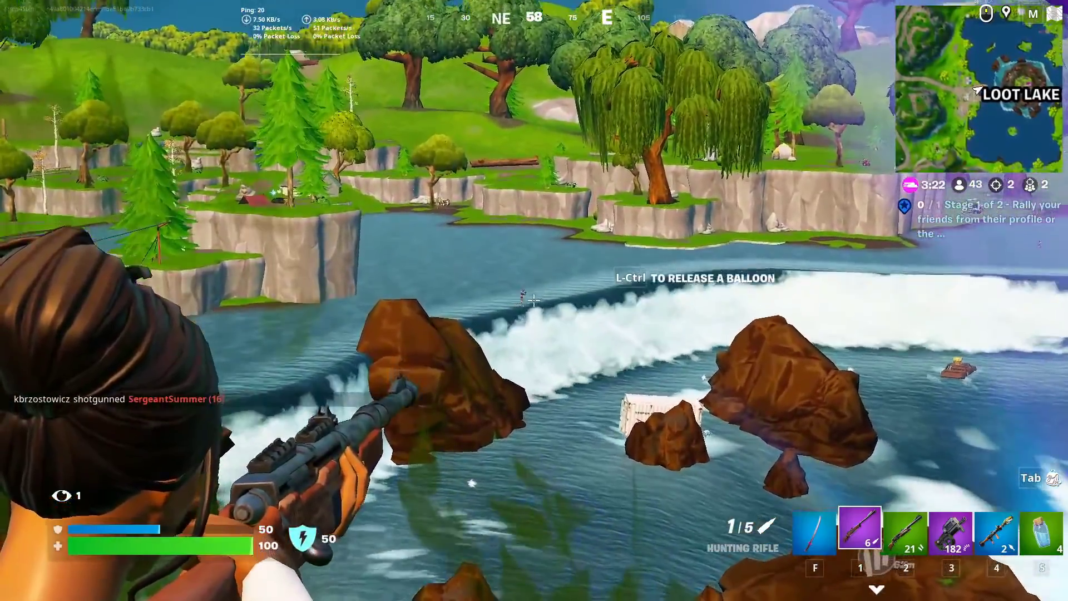
{"action": "left_click", "coordinate": [534, 300]}
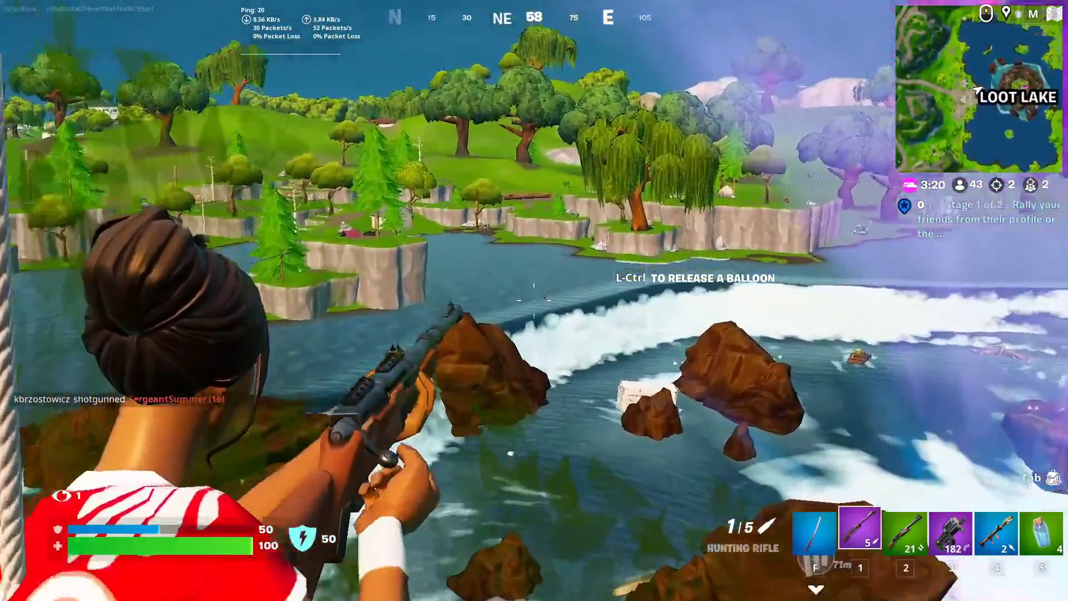
{"action": "right_click", "coordinate": [534, 300]}
{"action": "left_click", "coordinate": [534, 301]}
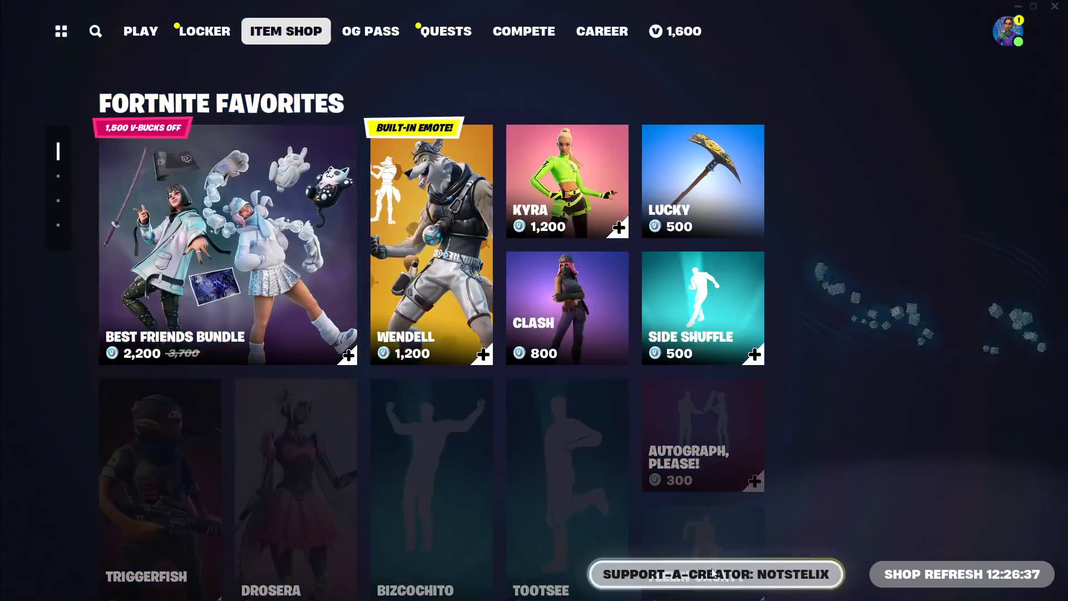
{"action": "left_click", "coordinate": [716, 574]}
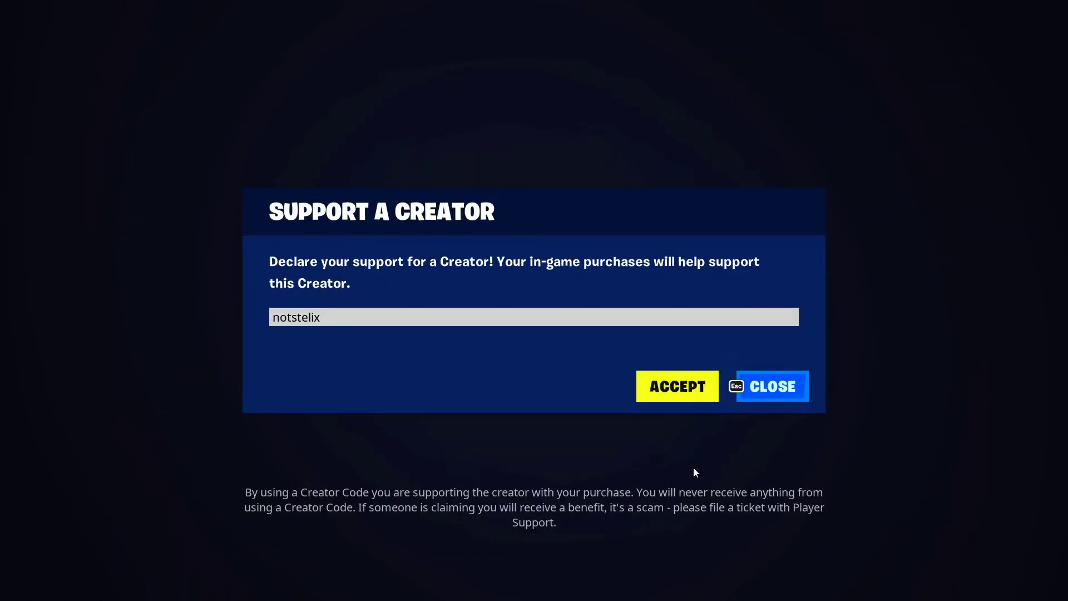
{"action": "left_click", "coordinate": [677, 386]}
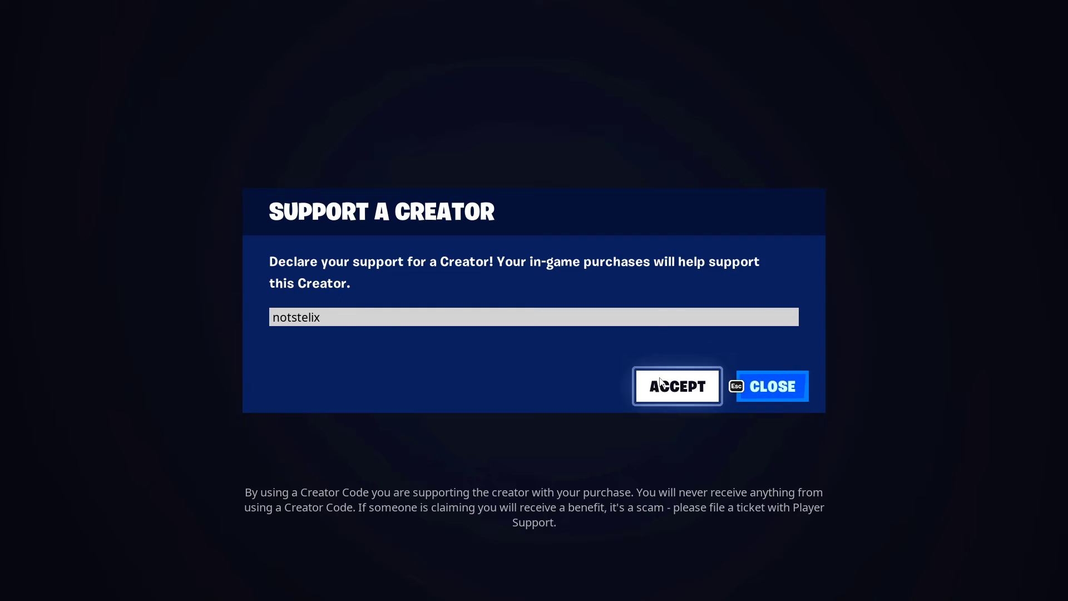